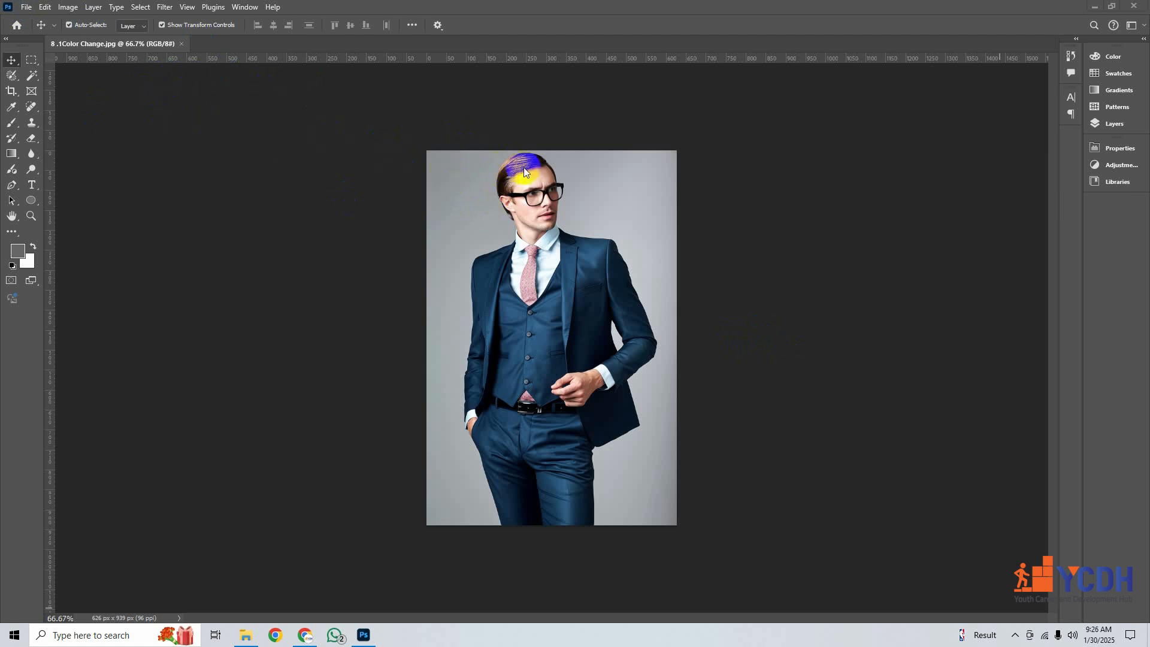
Add a Hue/Saturation adjustment layer above the Background photo layer.
click(486, 426)
click(1102, 124)
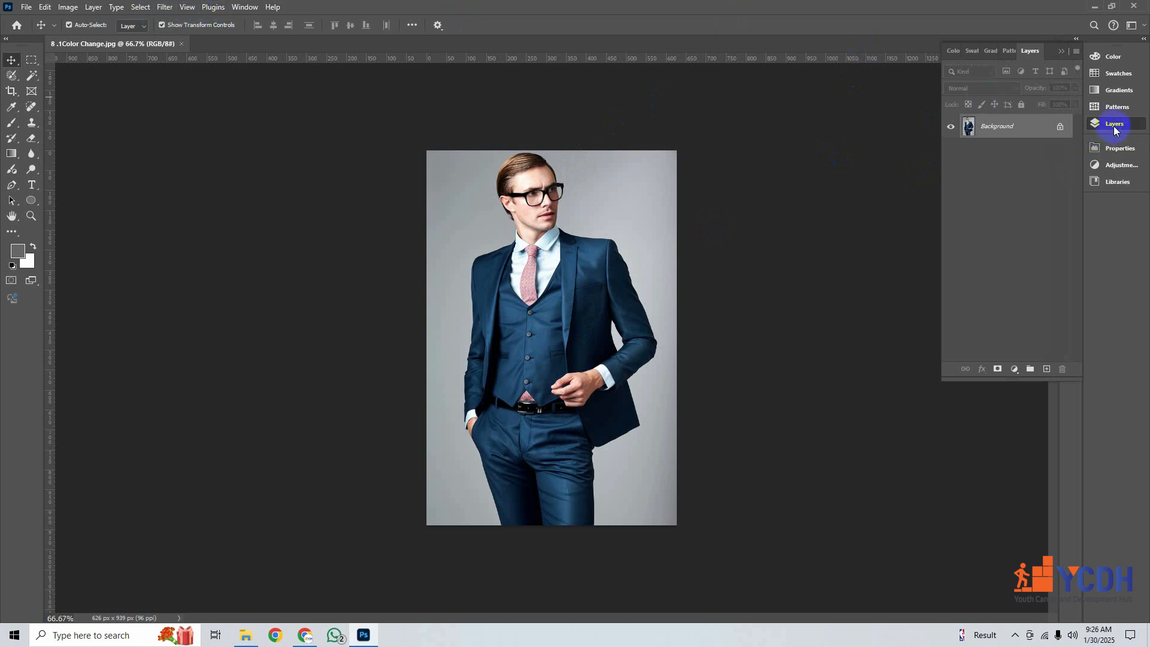
click(1115, 126)
click(242, 8)
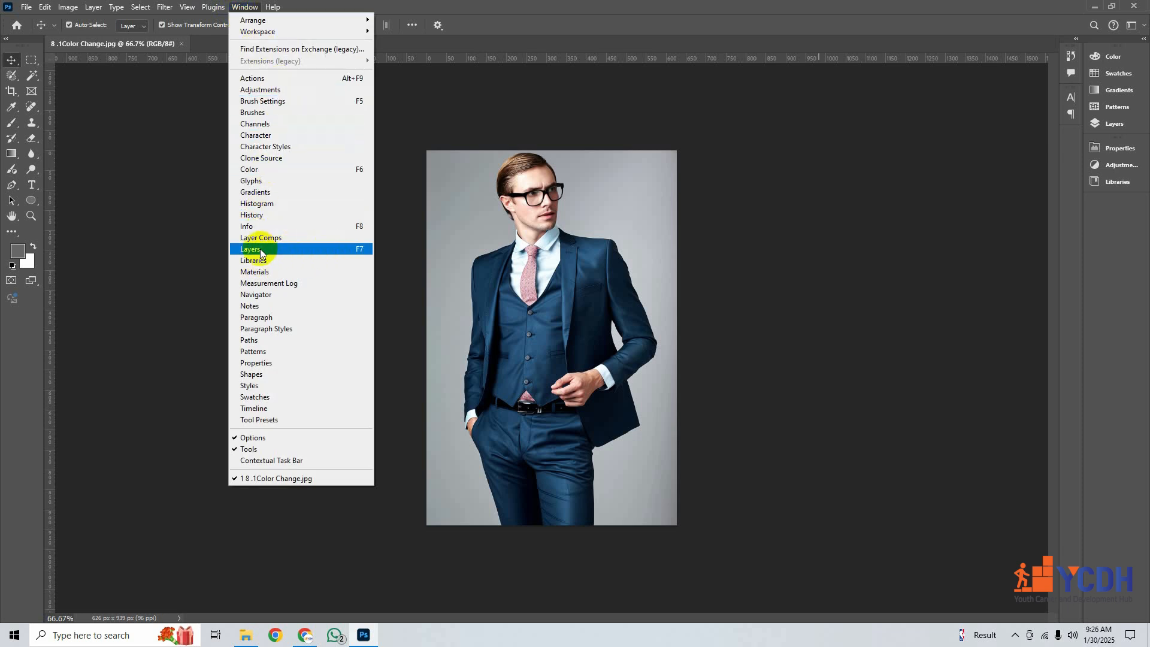
click(257, 250)
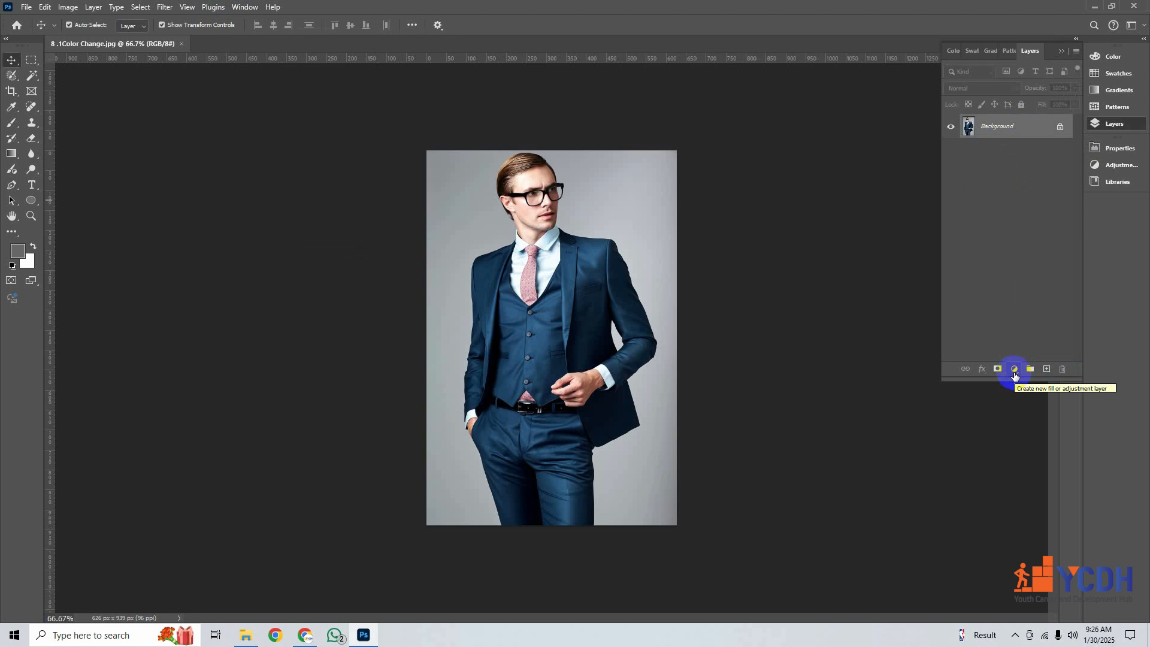
click(1014, 369)
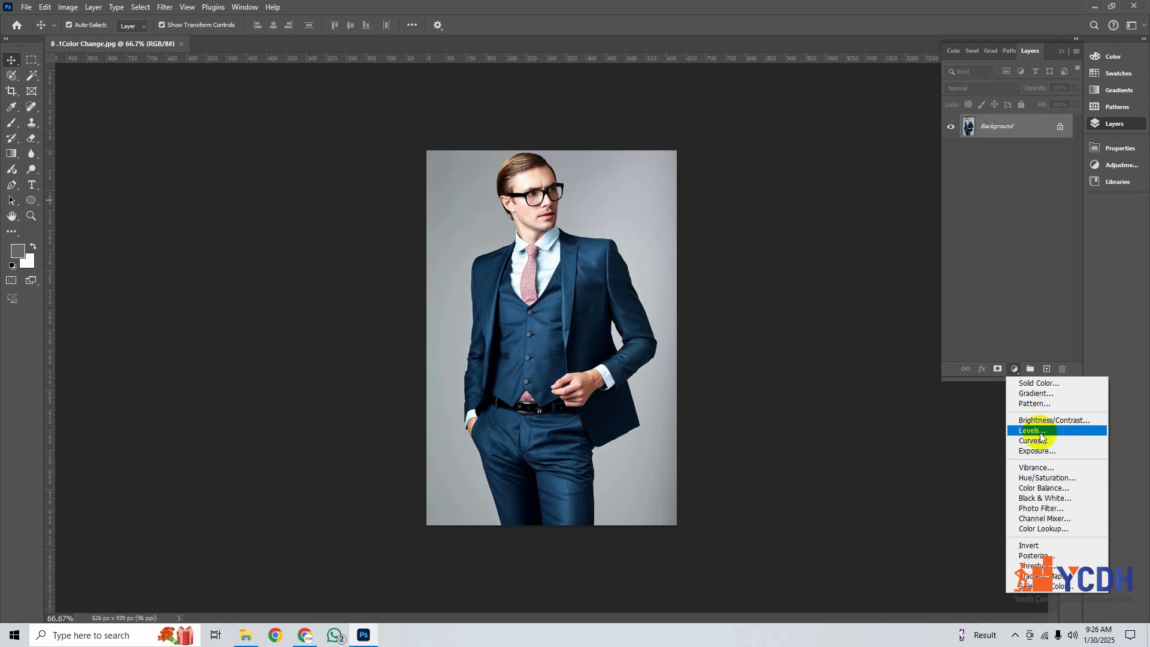
click(1041, 479)
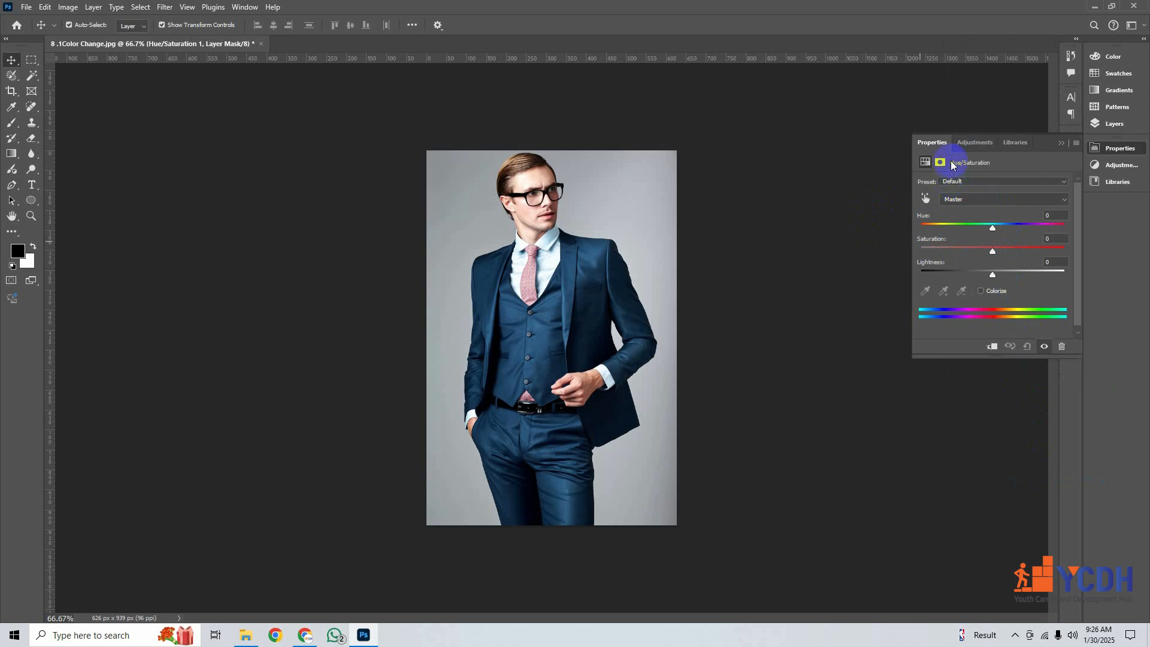
Sample the blue suit jacket to target the Cyans range and set its Hue to +180.
click(927, 200)
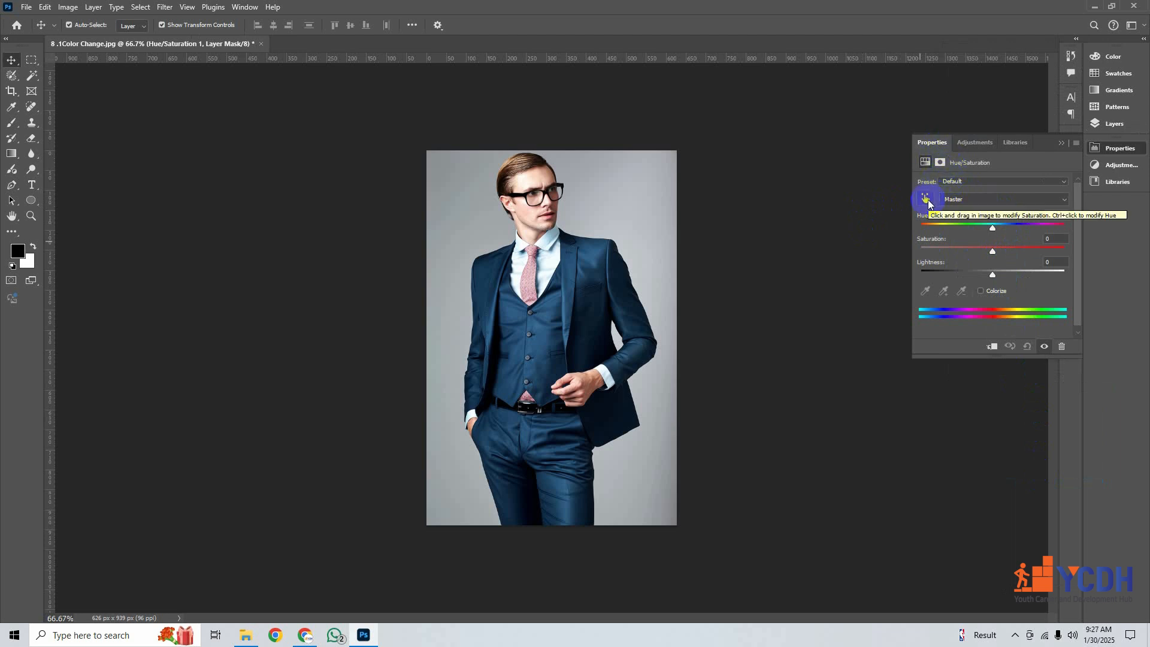
click(926, 200)
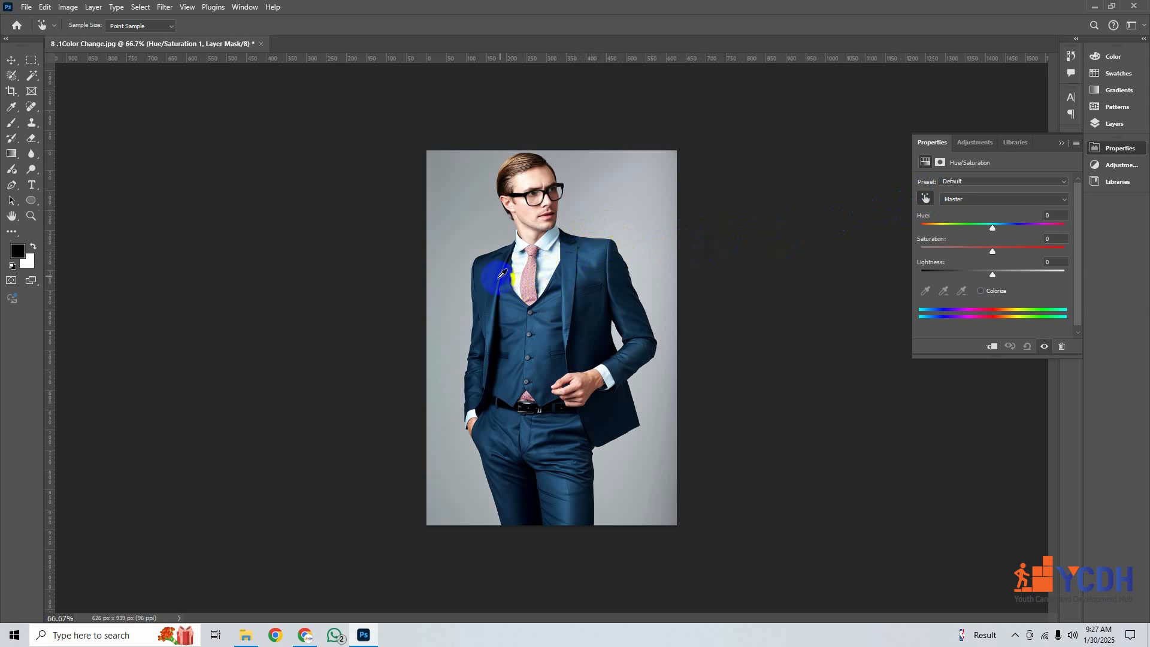
click(572, 269)
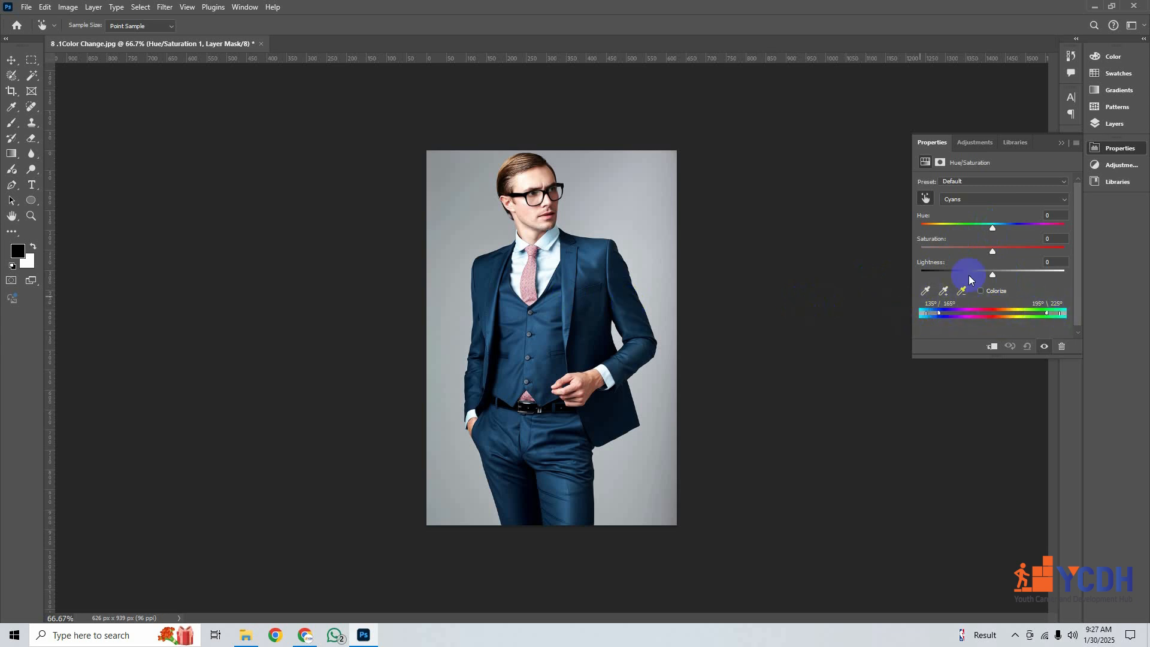
drag(992, 233, 1094, 235)
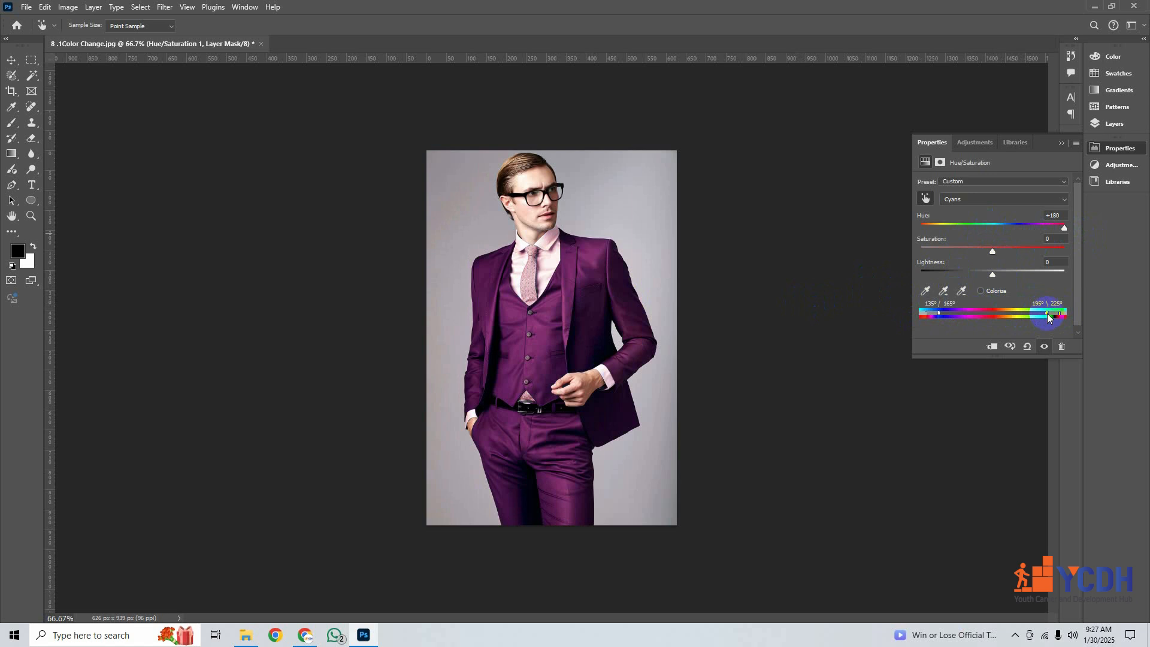
Adjust the Hue/Saturation colour range to 77°/87° and 234°\272° so the suit turns brown.
mouse_move(1048, 318)
mouse_down()
mouse_move(1027, 314)
mouse_move(1059, 318)
mouse_move(1028, 312)
mouse_up()
drag(944, 317, 958, 318)
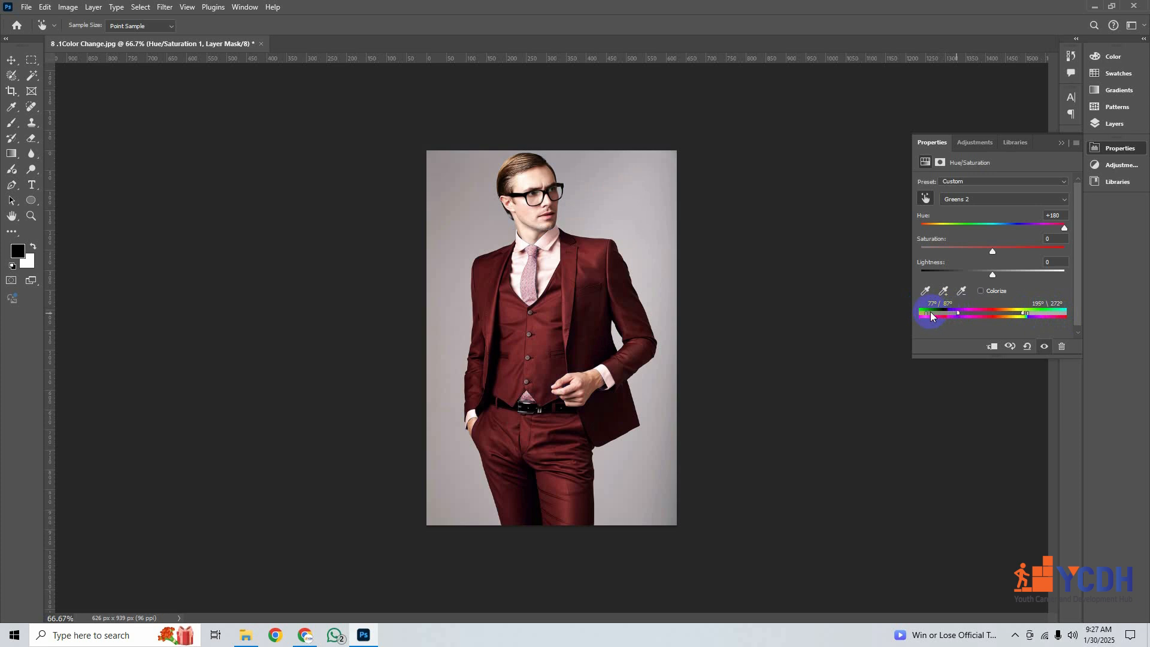
drag(926, 313, 942, 317)
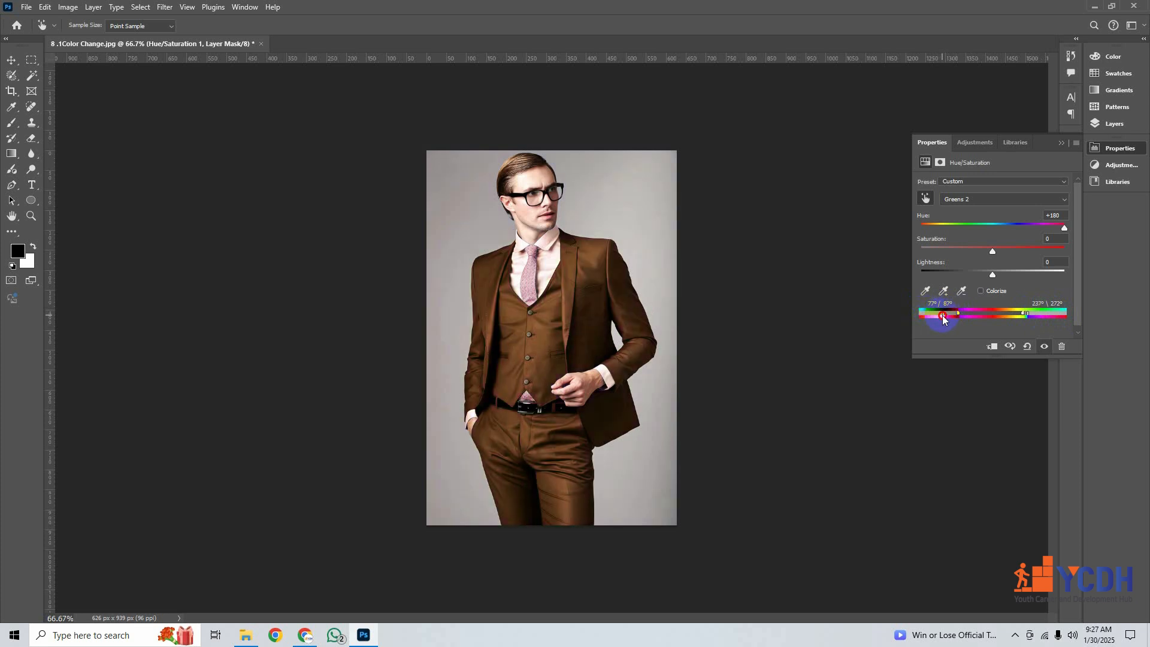
drag(943, 318, 942, 322)
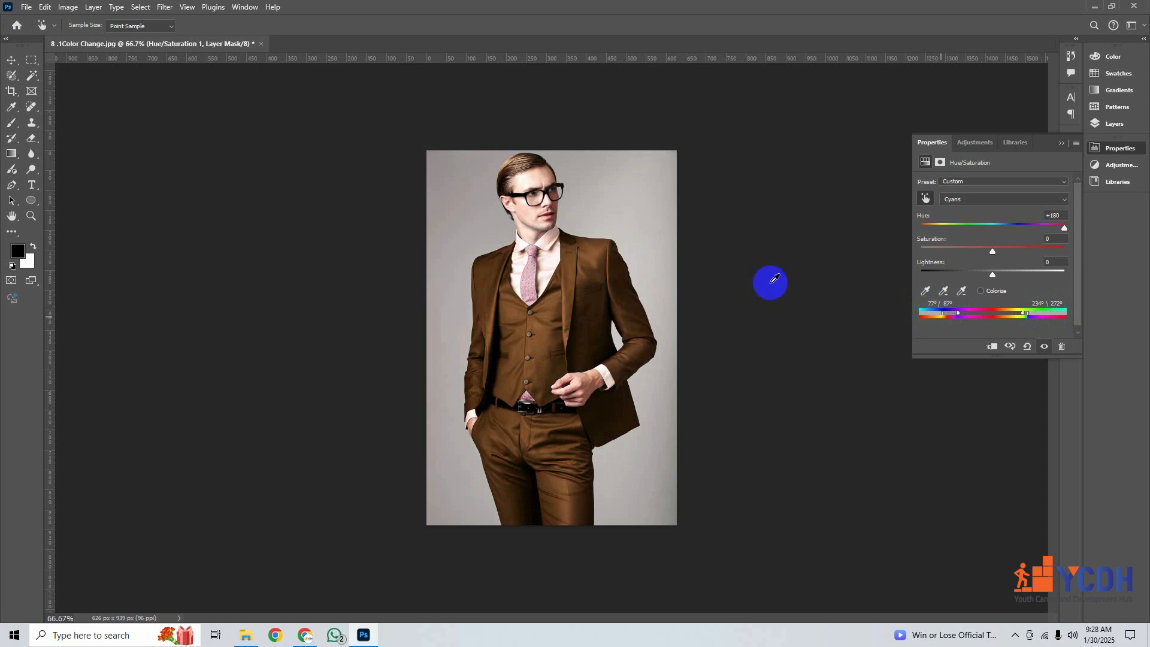
click(565, 356)
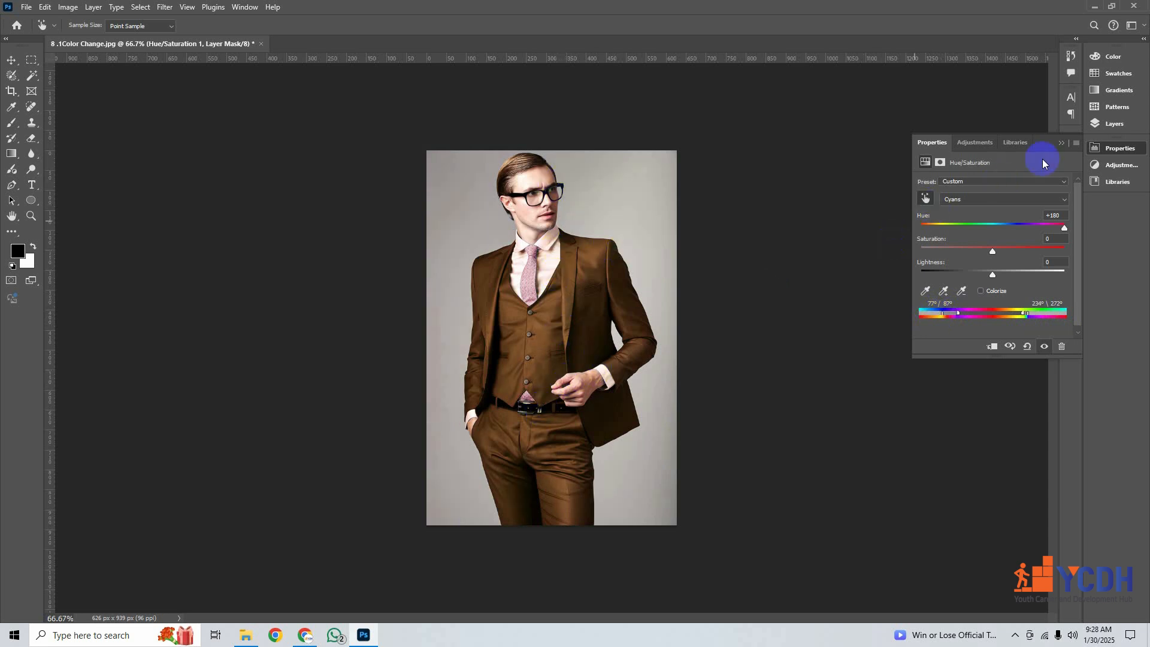
Compare the photo with the Hue/Saturation layer hidden and shown, and return to the Move tool.
click(1108, 128)
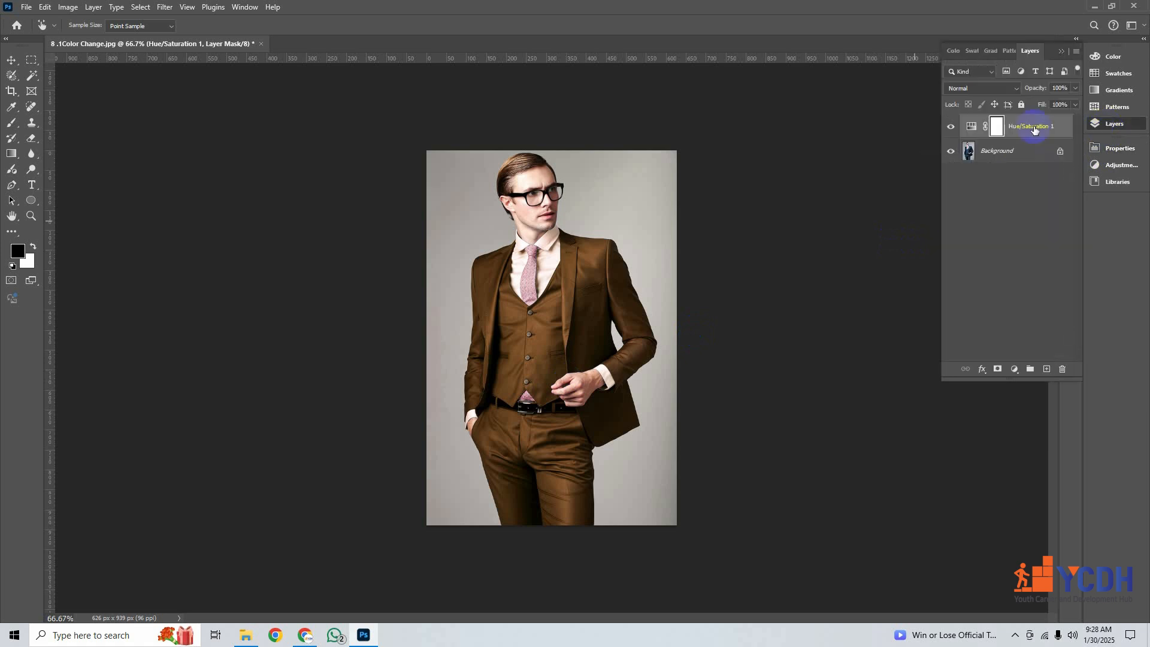
click(950, 128)
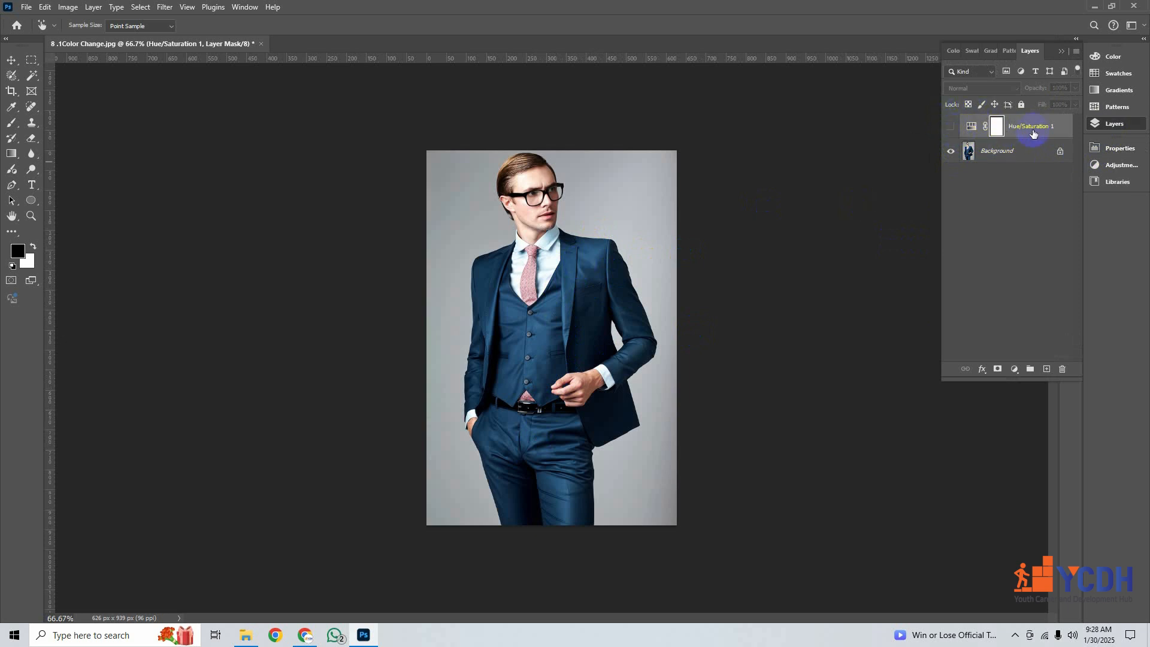
click(952, 127)
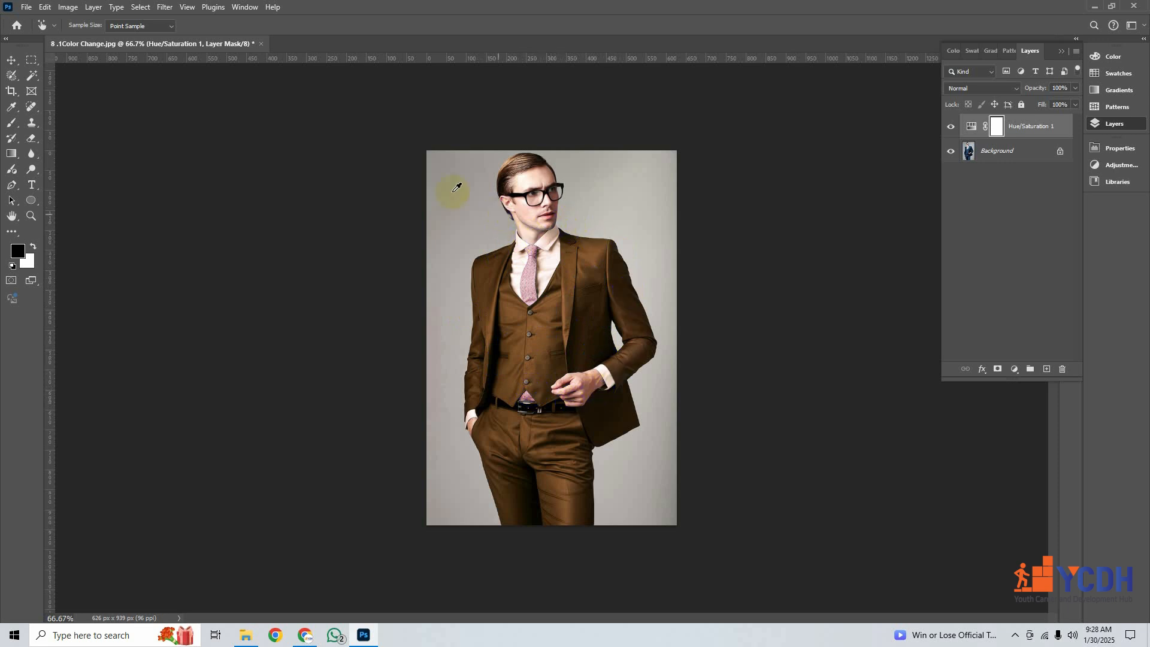
click(11, 60)
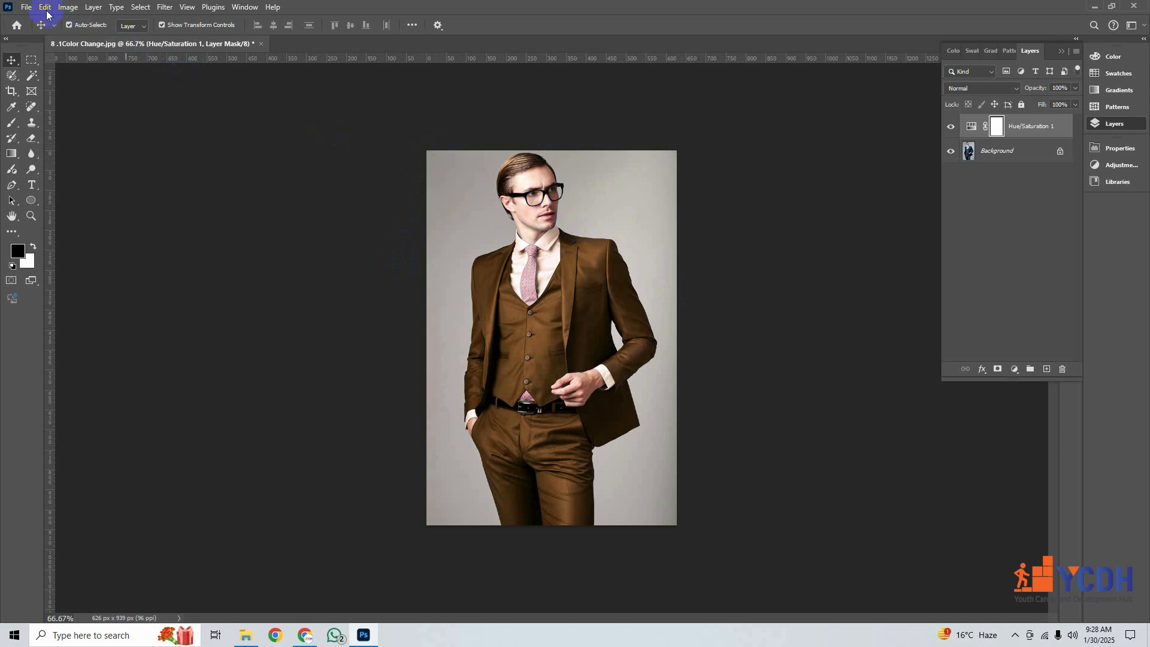
Start saving the document under a new name and choose the GD Work Practice folder on STUDENTS (E:).
click(26, 7)
click(70, 149)
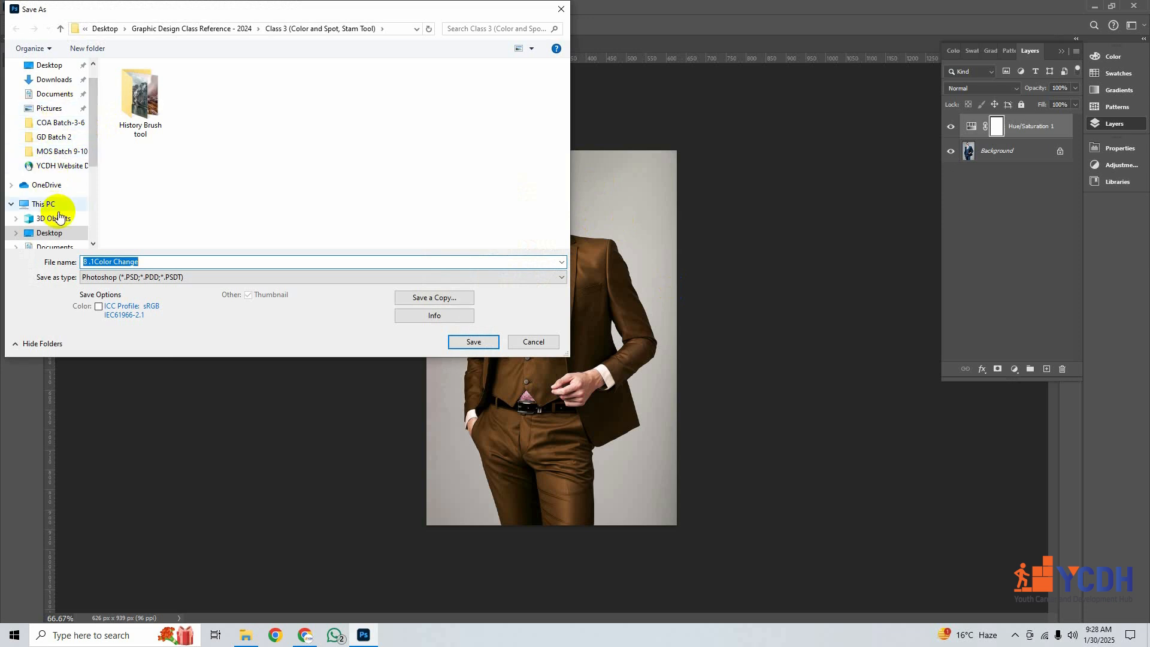
scroll(69, 215, down, 2)
scroll(66, 224, down, 2)
scroll(62, 221, down, 1)
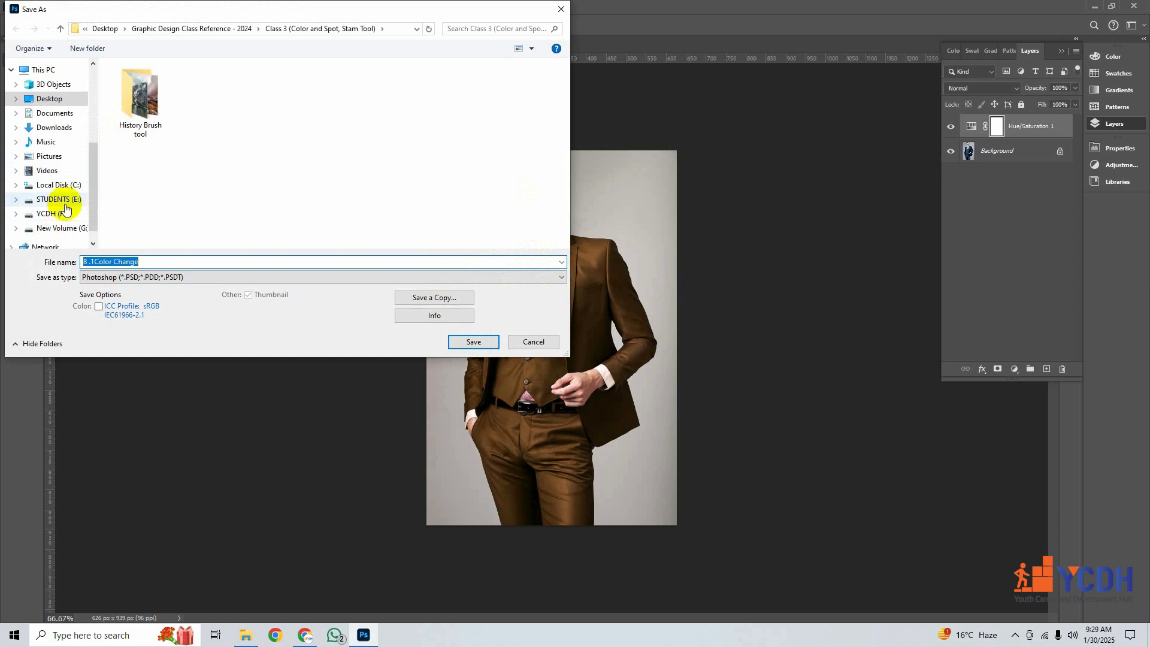
click(66, 204)
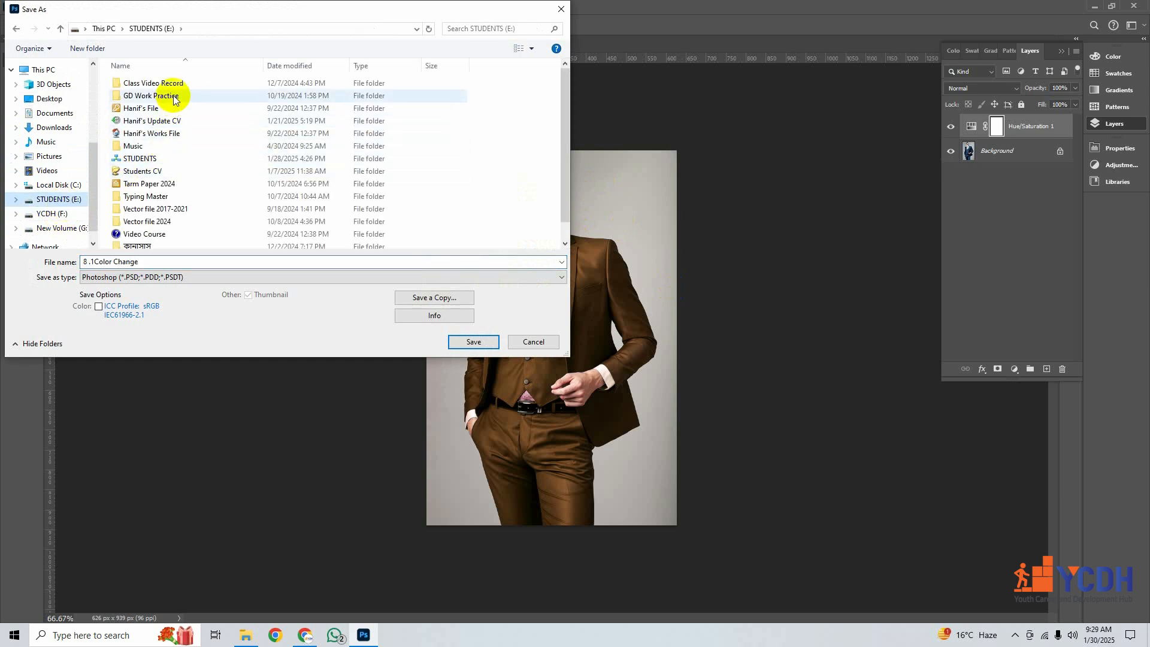
double_click(174, 97)
Name the file Color Correction and save it as a Photoshop document.
click(155, 262)
click(95, 262)
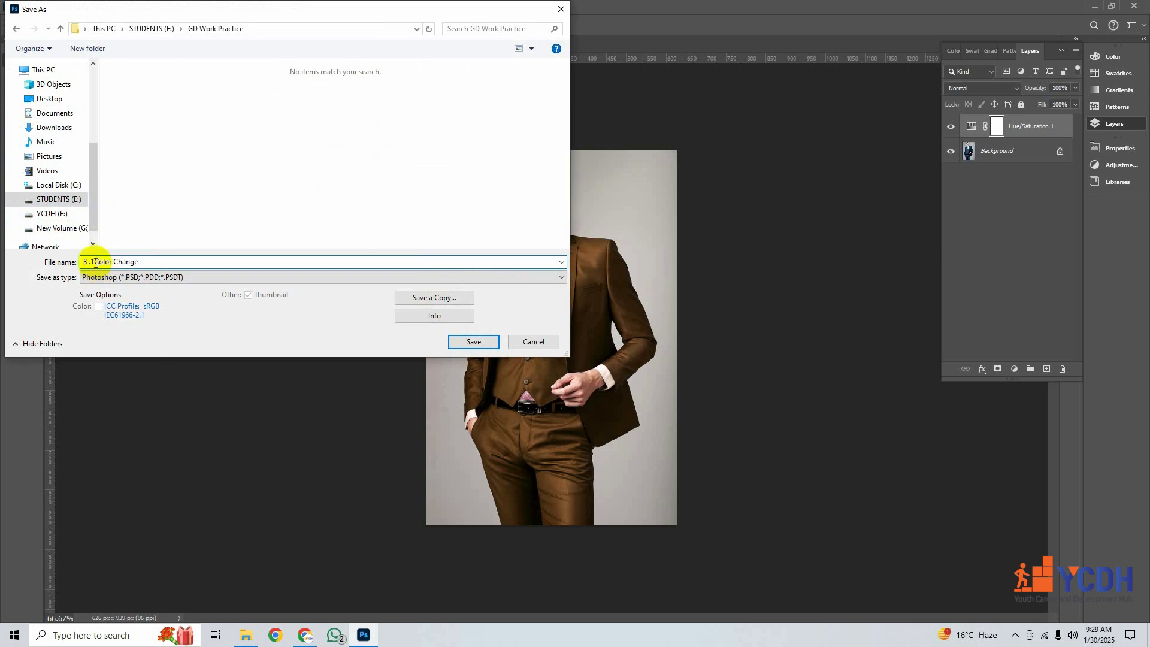
drag(94, 262, 74, 264)
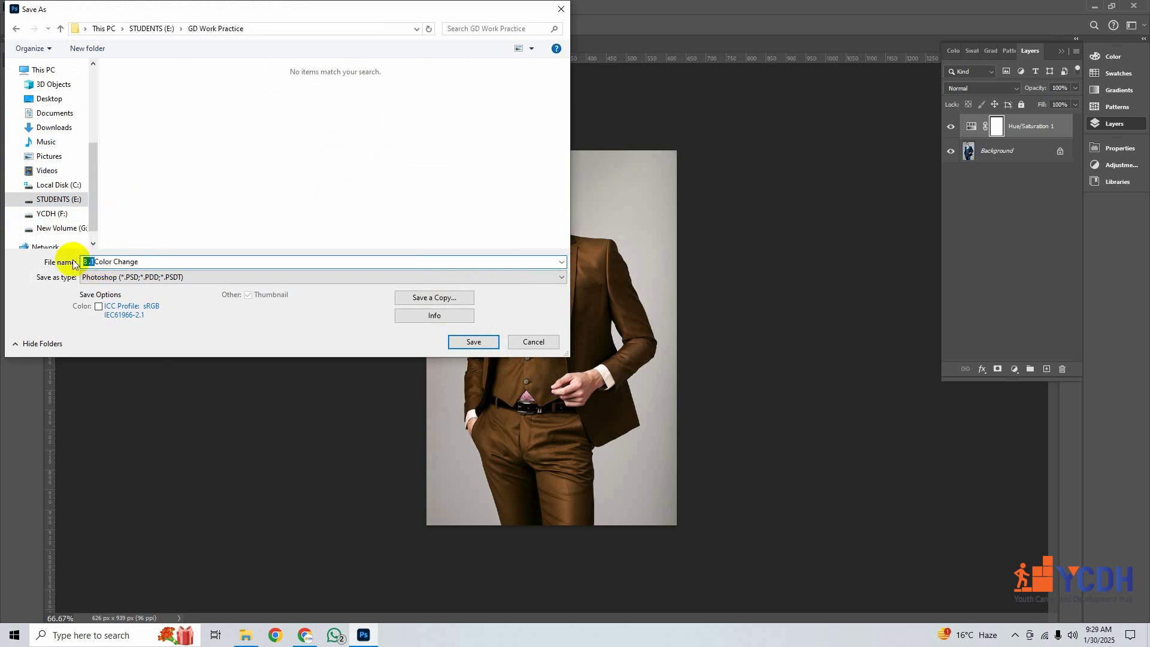
key(BackSpace)
double_click(127, 262)
text(Correction)
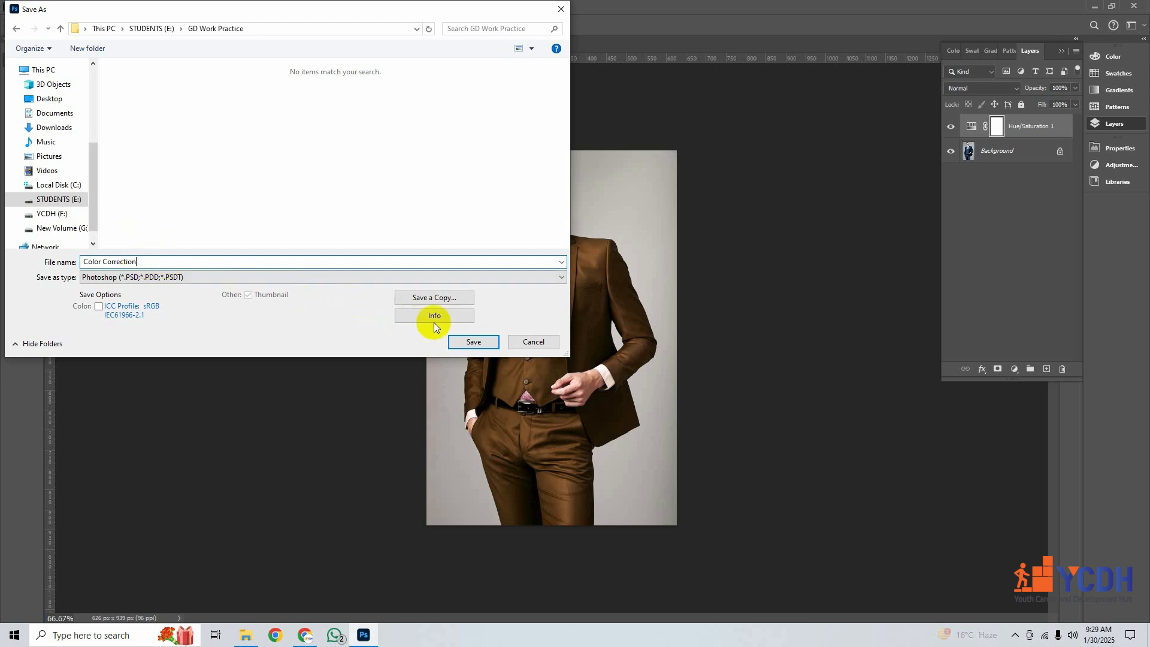
click(484, 343)
key(Return)
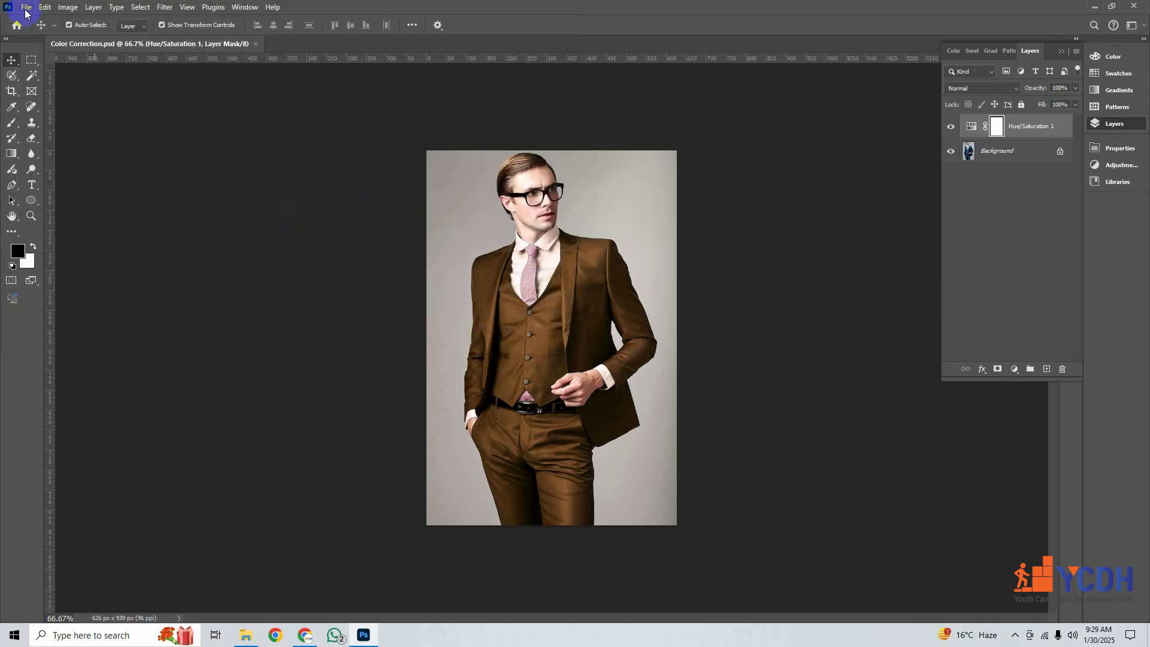
click(27, 8)
mouse_move(79, 193)
click(180, 194)
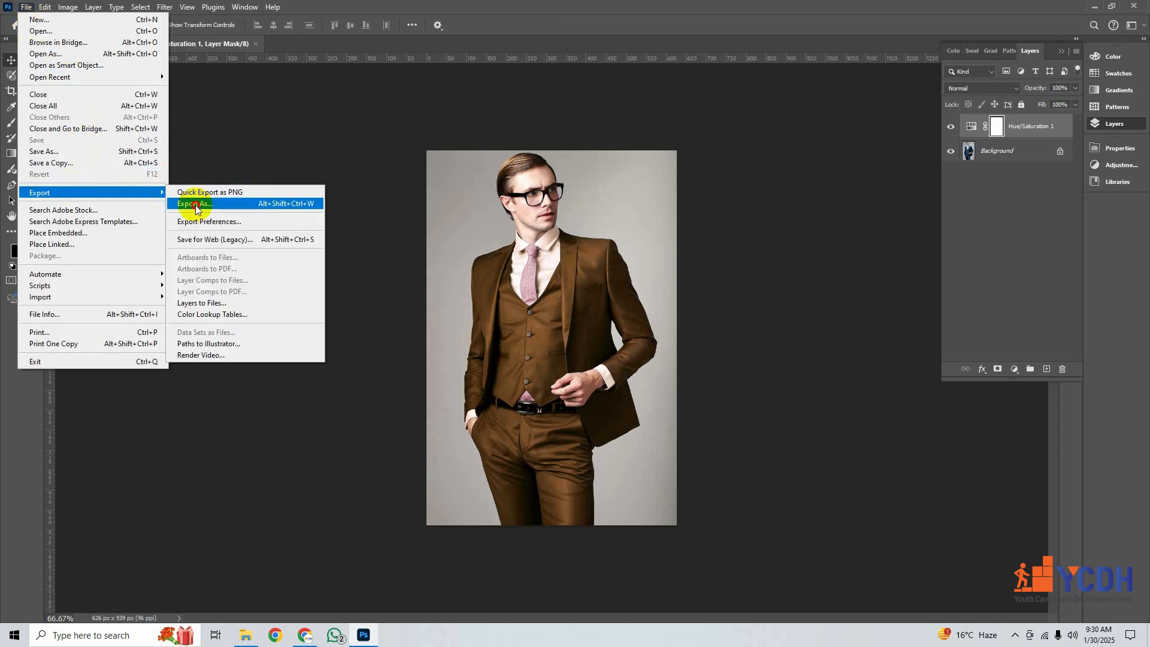
click(195, 206)
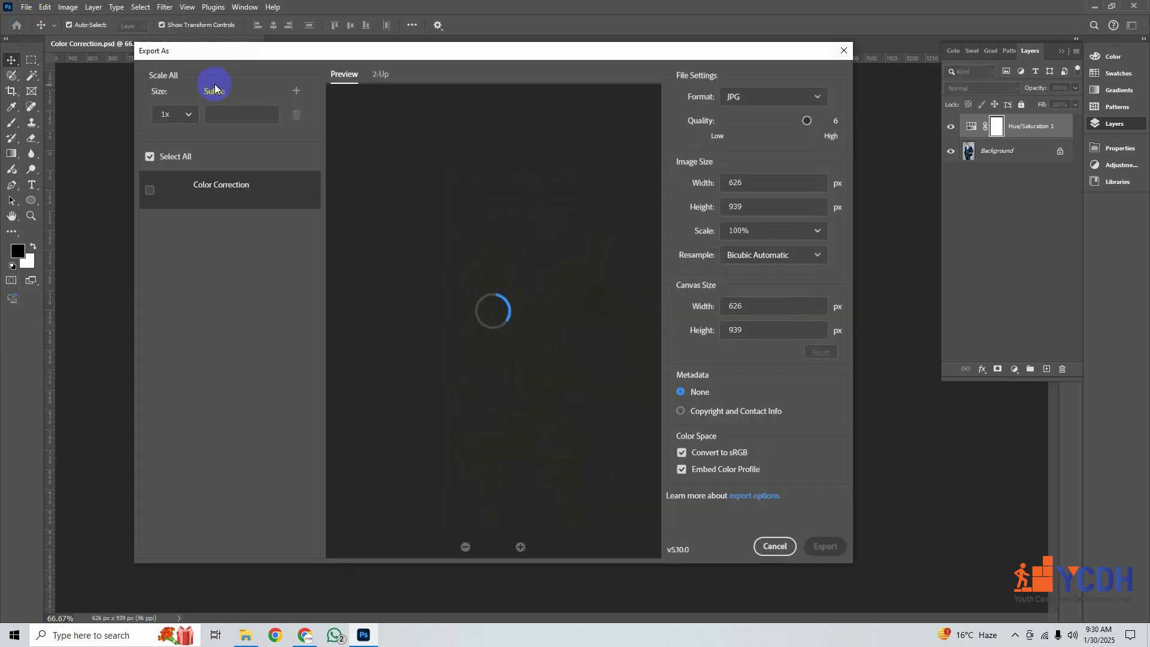
click(750, 101)
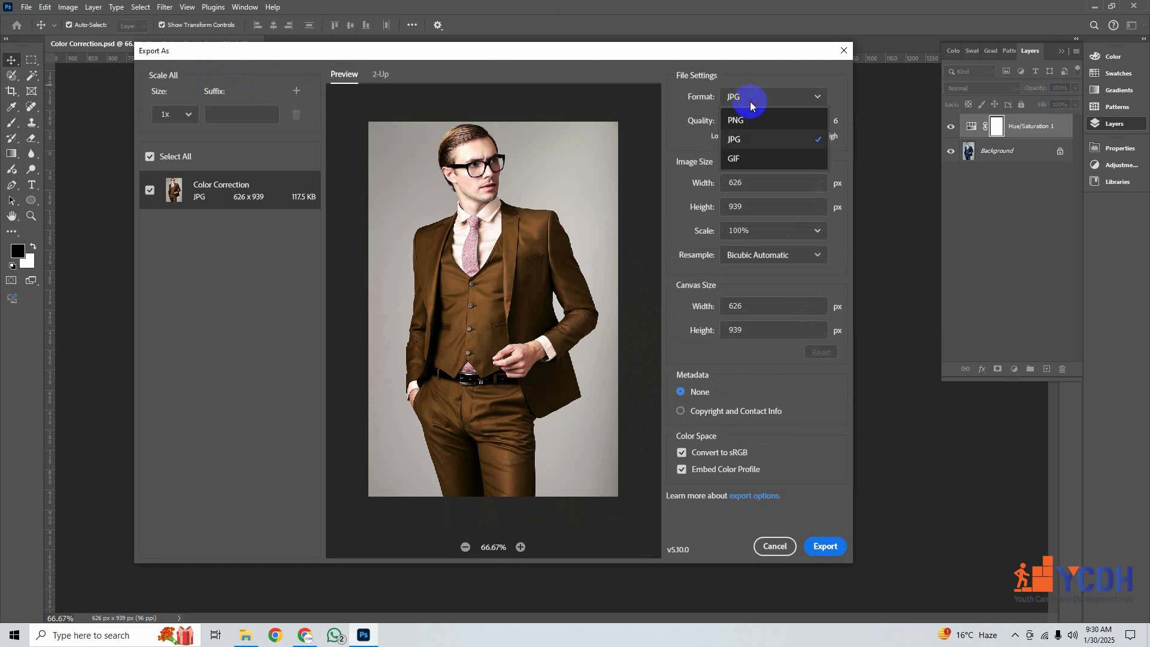
click(750, 101)
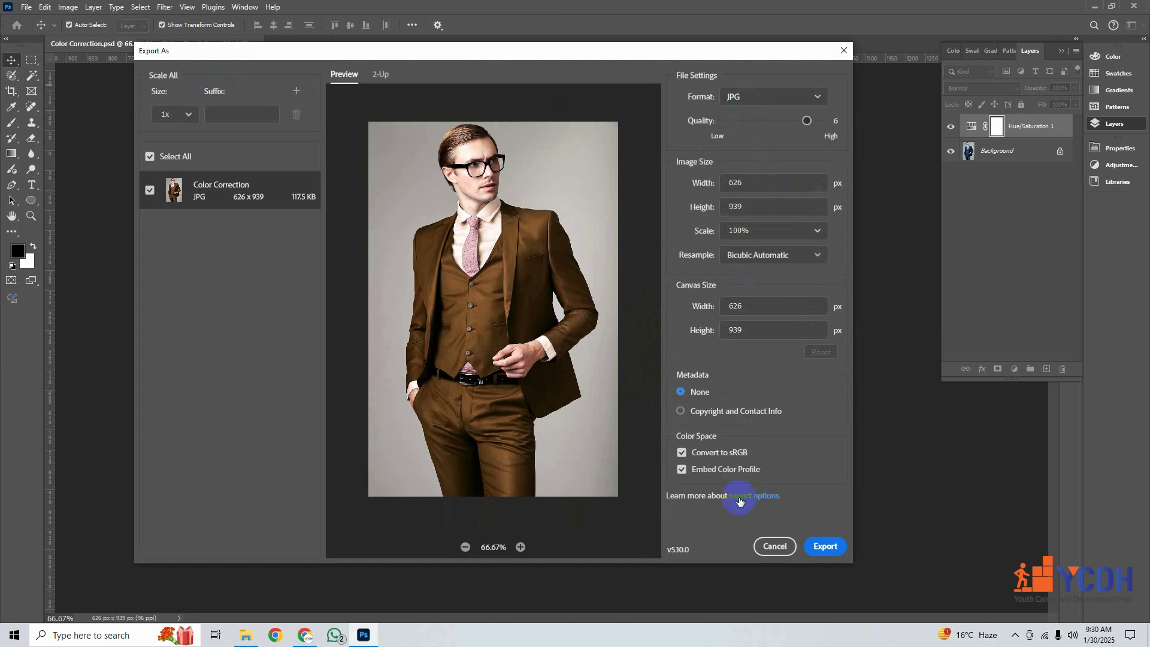
click(825, 550)
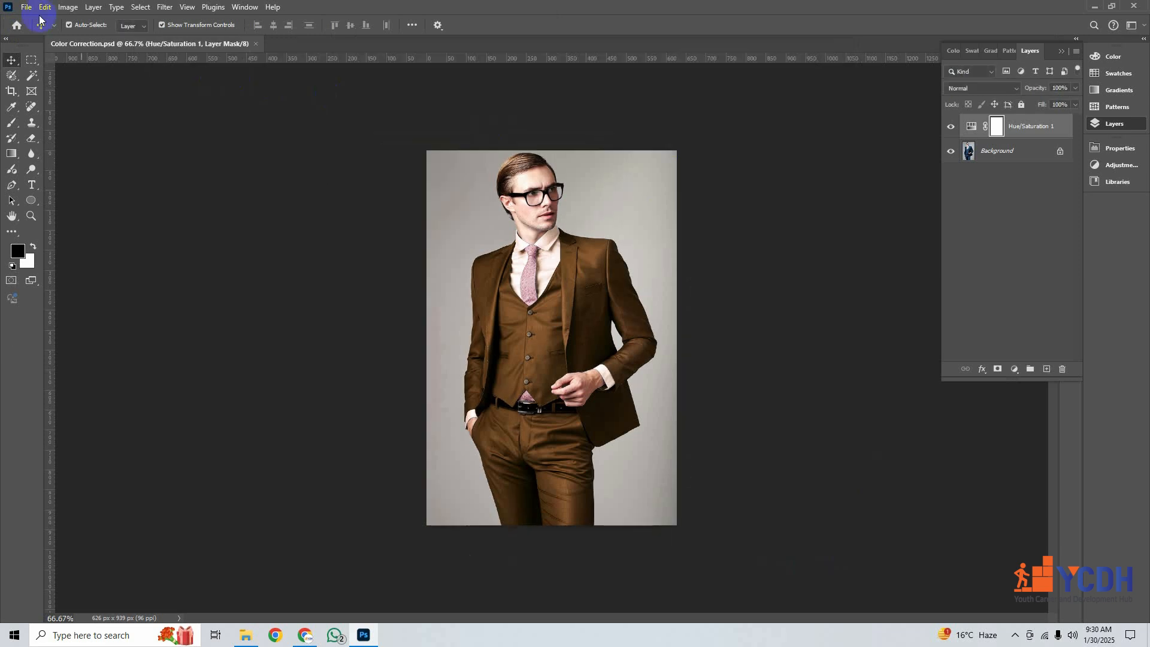
Export the image as JPG named Color Correction into the GD Work Practice folder, and switch to File Explorer.
click(27, 8)
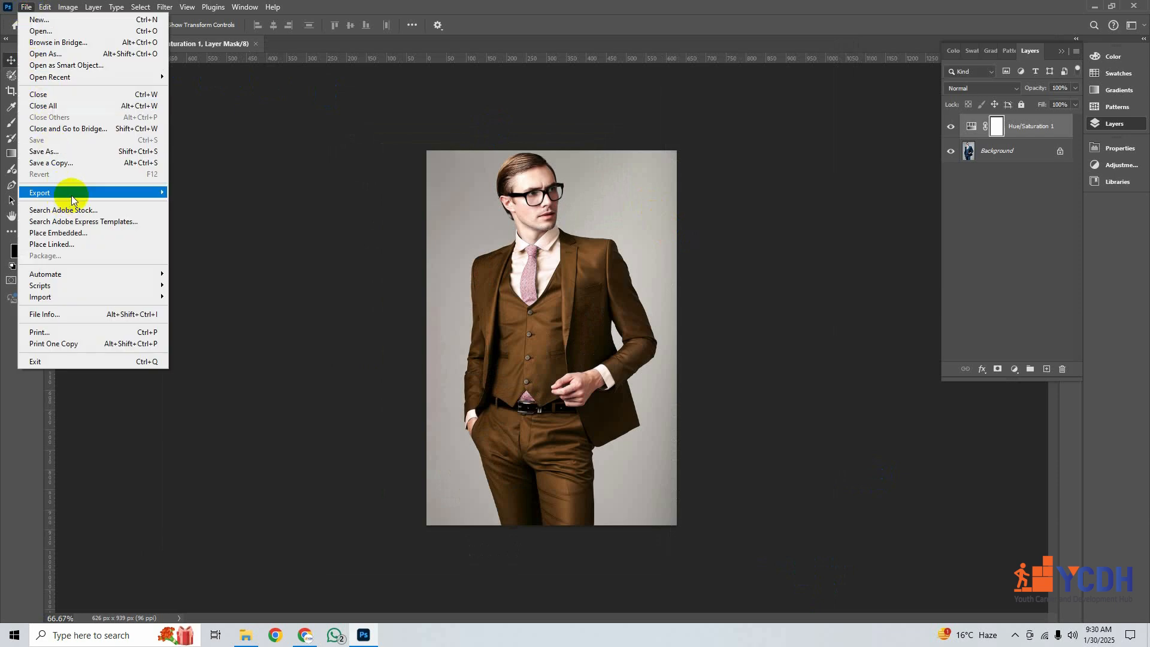
mouse_move(136, 202)
click(216, 205)
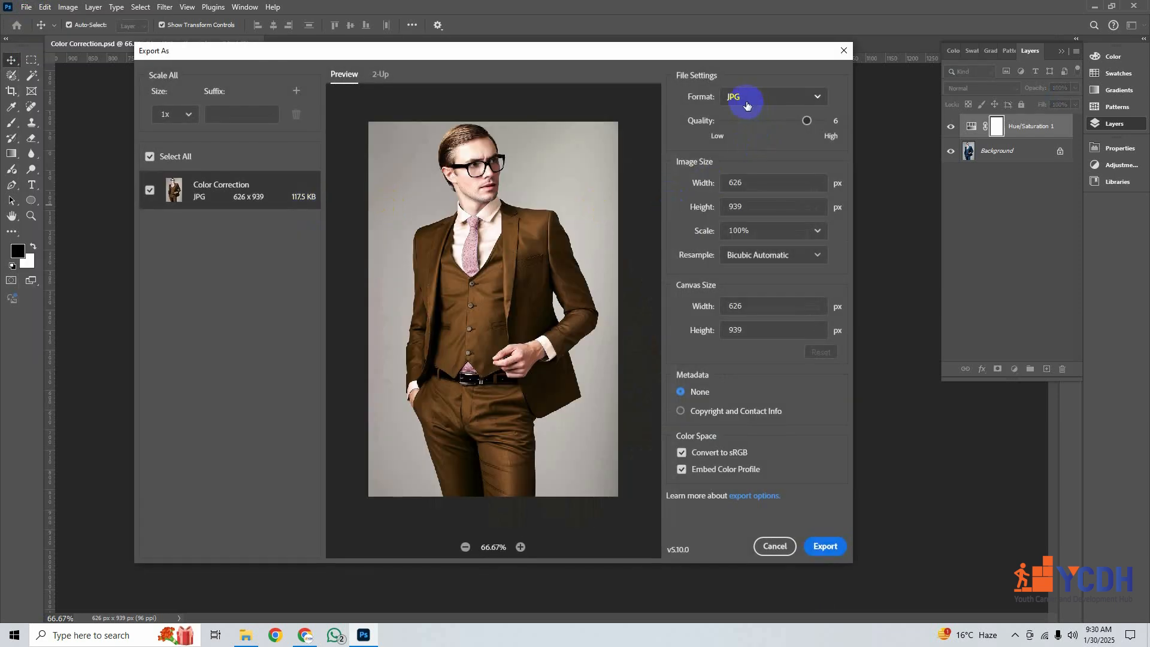
click(746, 103)
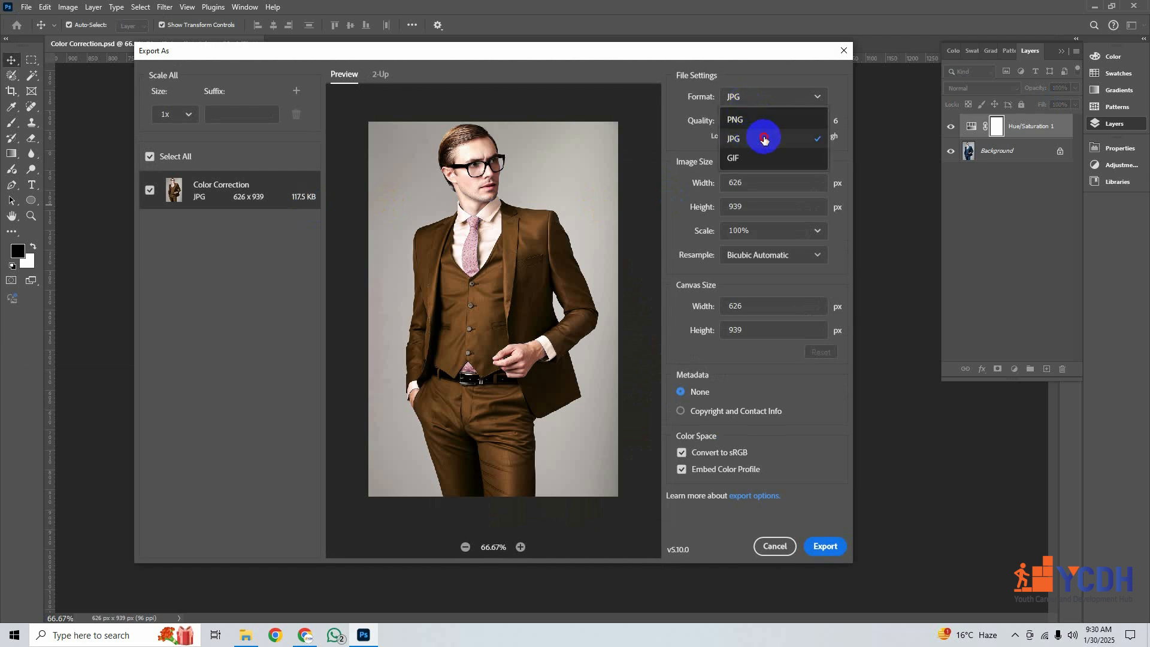
click(764, 139)
click(822, 549)
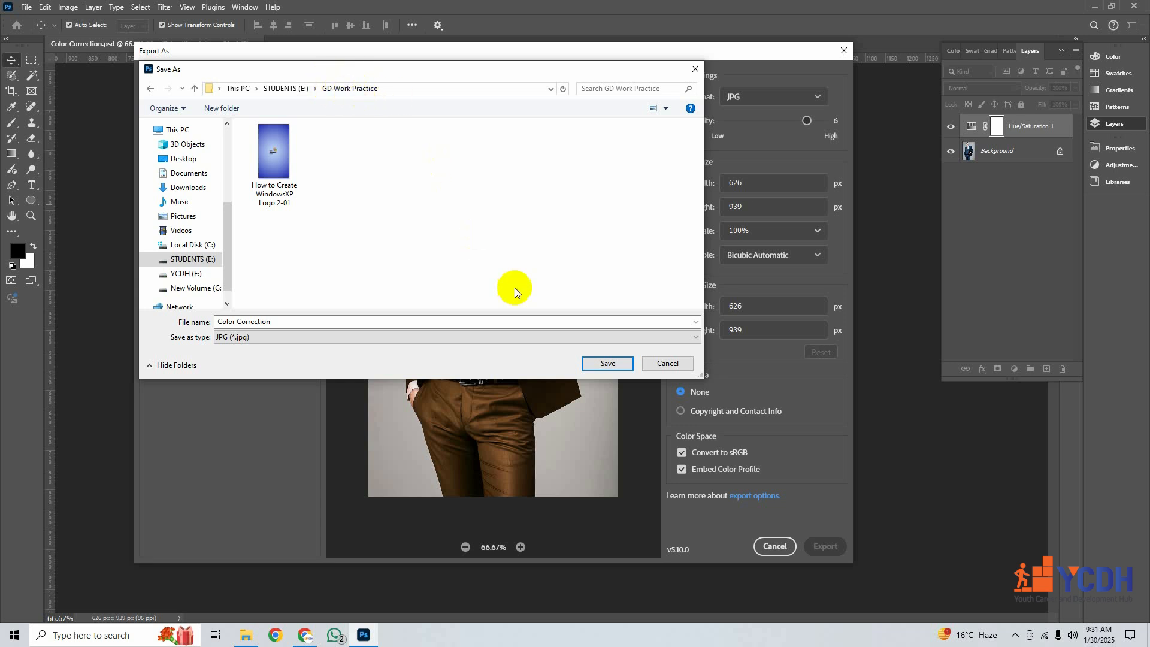
click(605, 363)
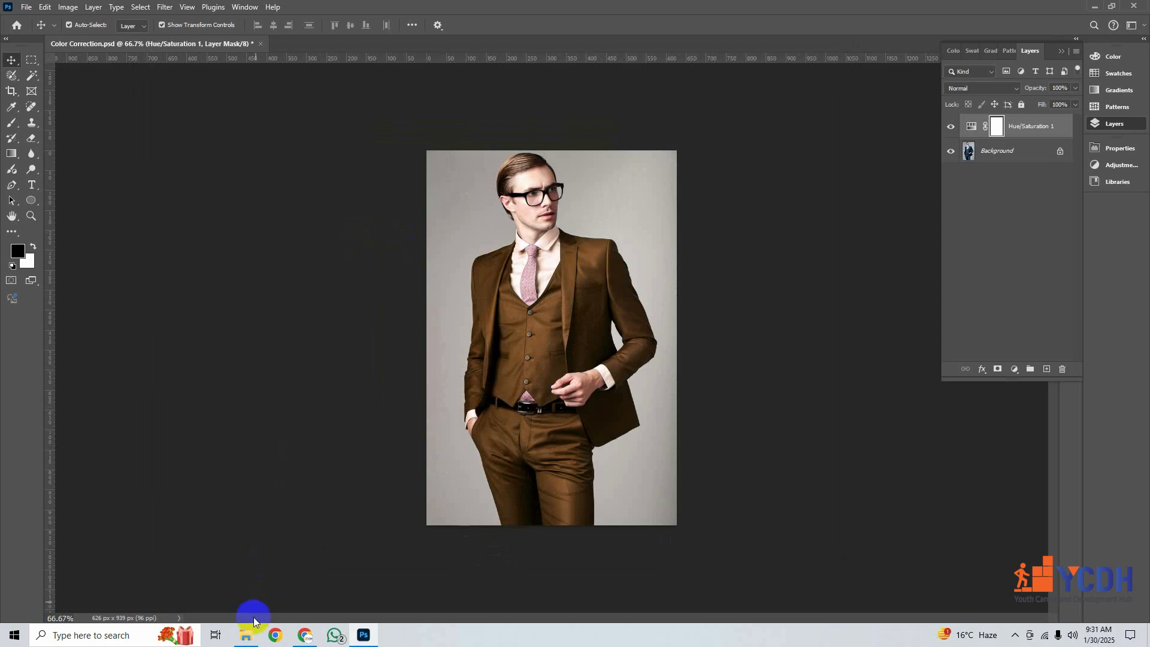
click(246, 635)
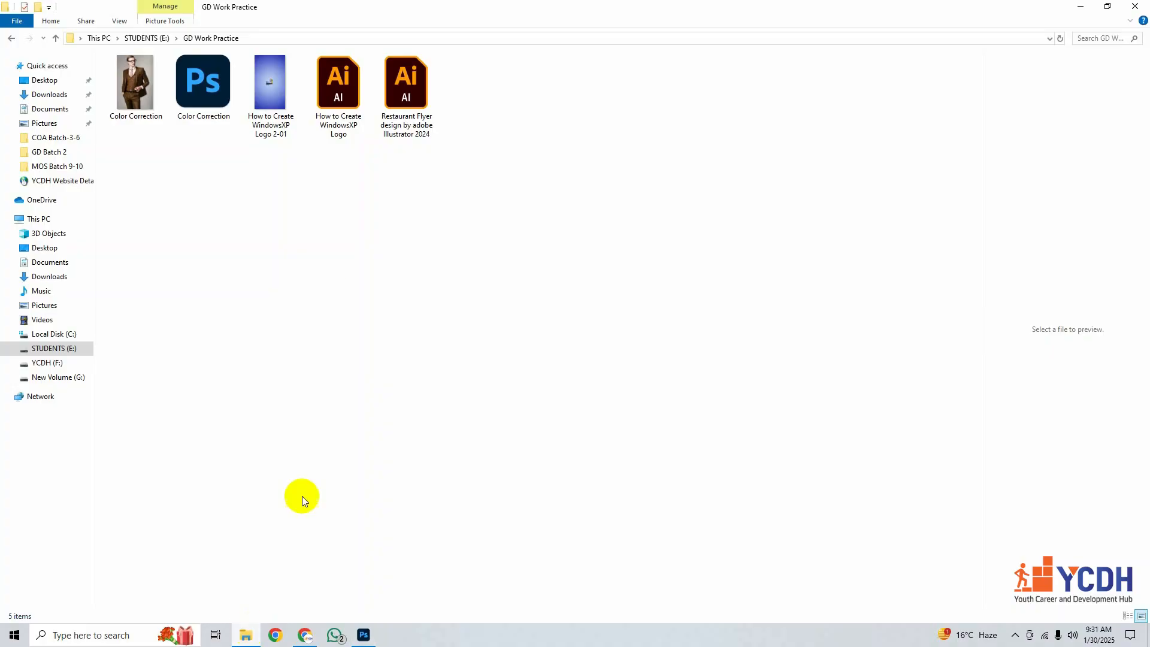
Open the exported Color Correction.jpg enlarged in the image viewer to check it, and switch back to Photoshop.
double_click(146, 99)
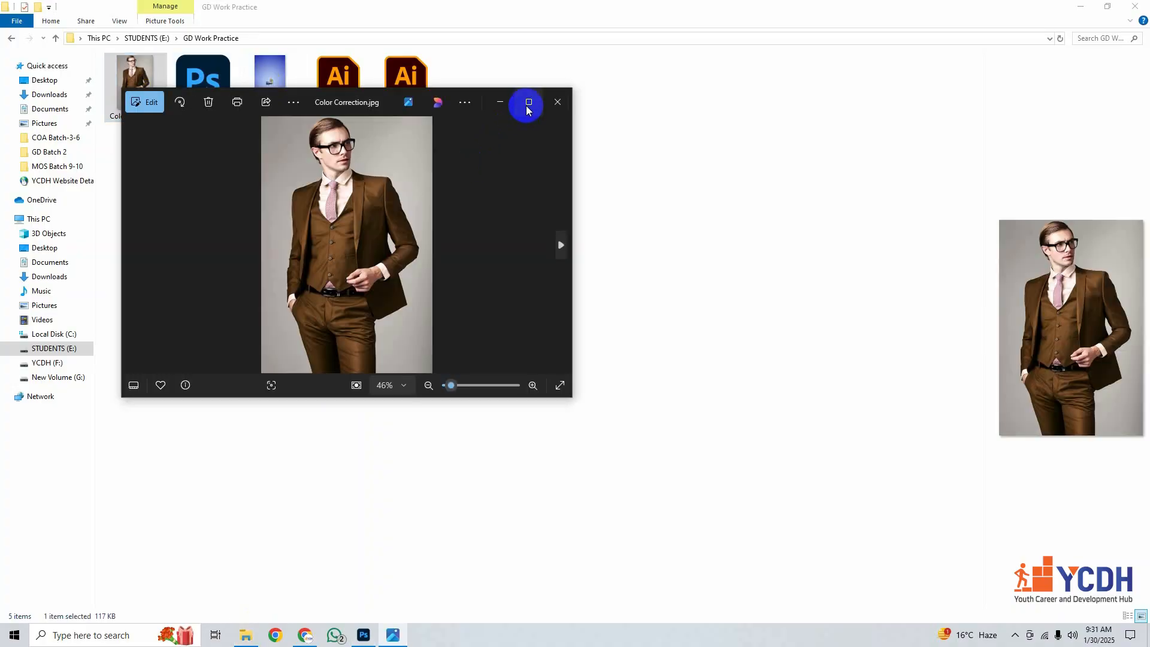
click(528, 102)
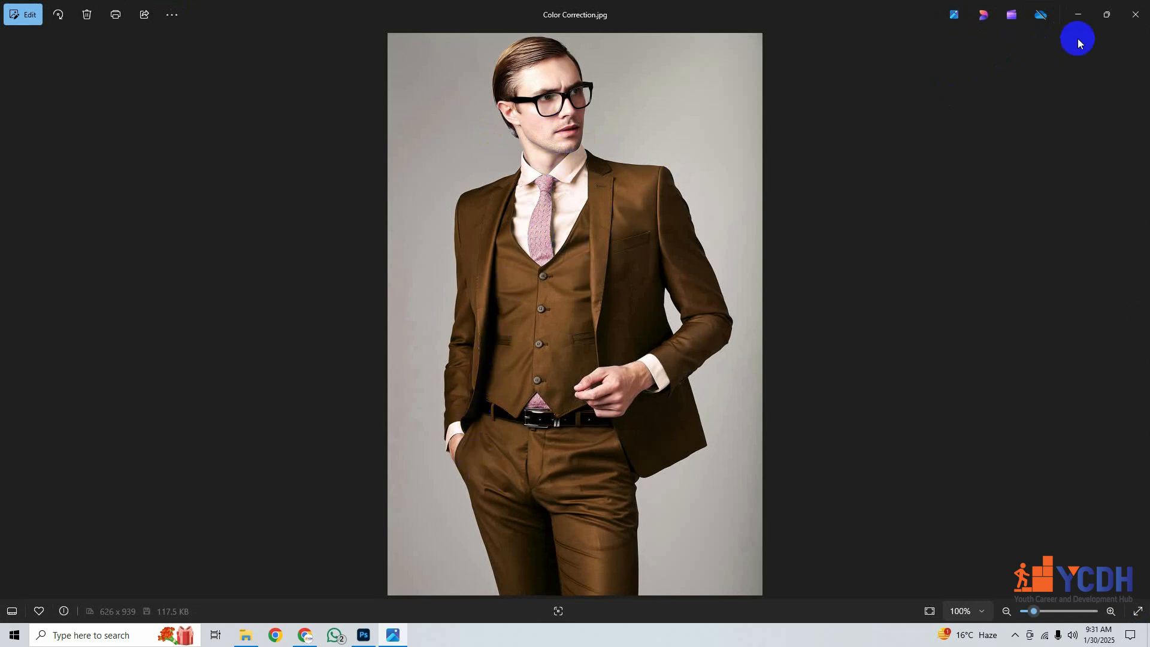
click(1135, 14)
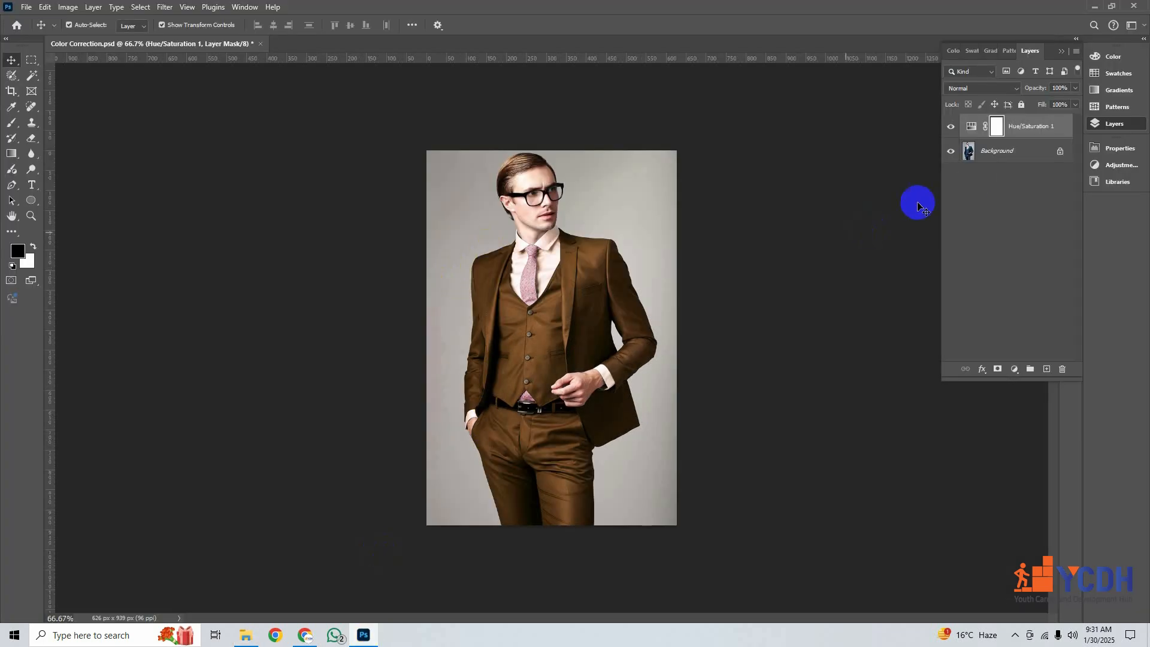
Check the Hue/Saturation layer's settings and delete that adjustment layer, leaving only the Background.
click(974, 126)
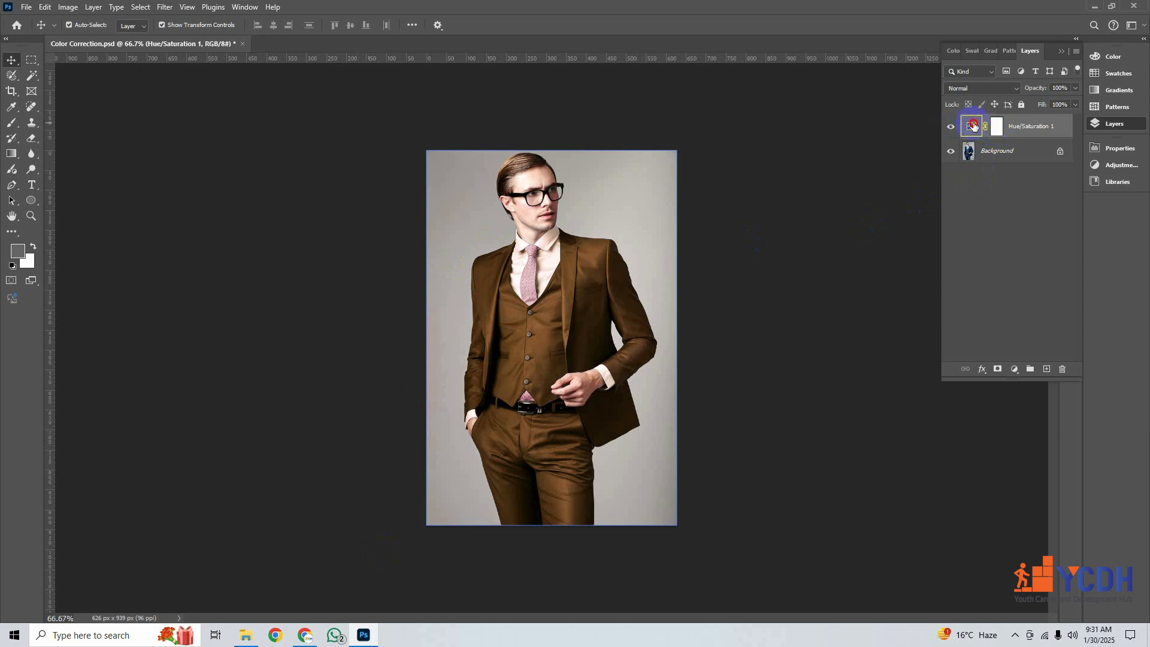
double_click(973, 125)
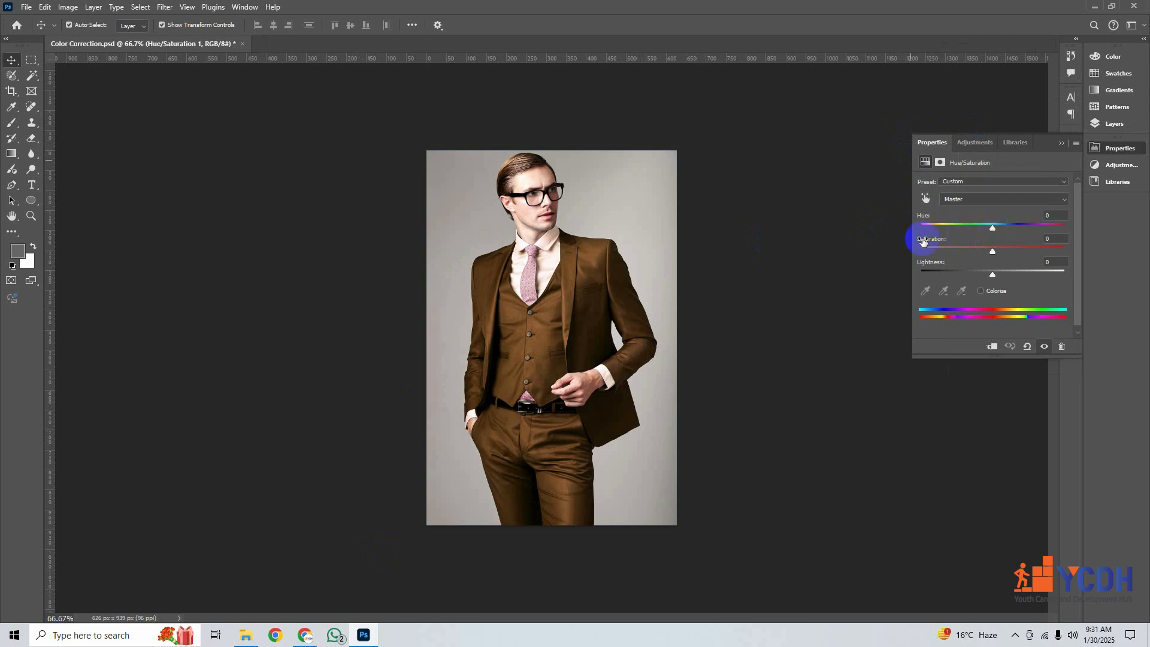
click(1062, 147)
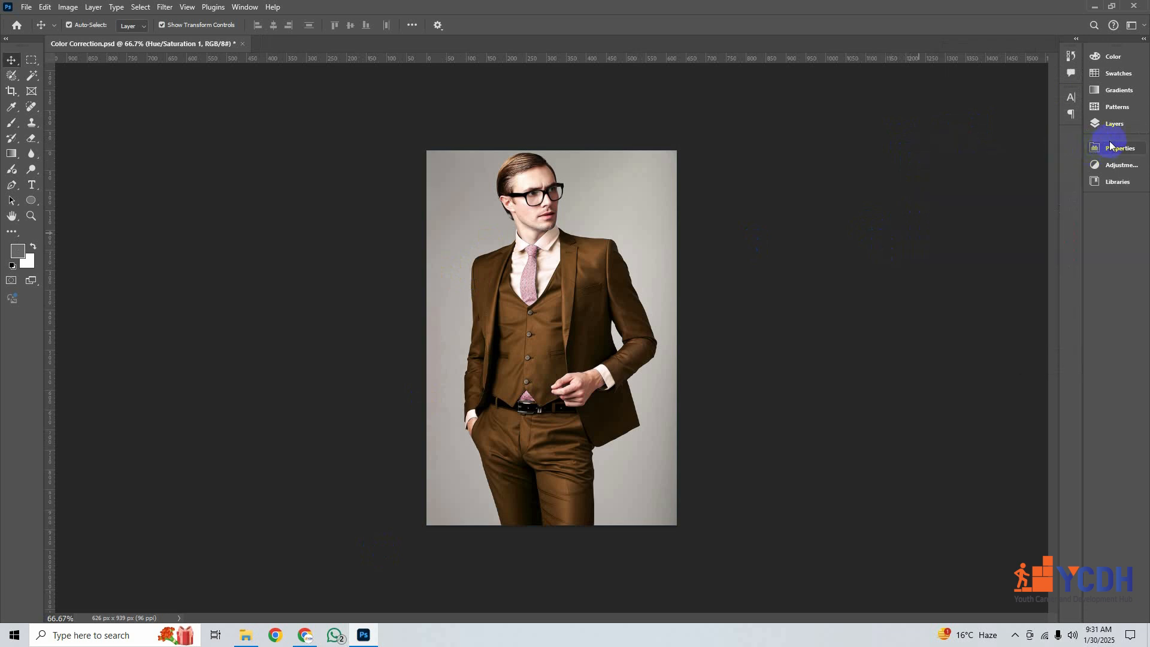
click(1114, 124)
drag(1040, 137, 1064, 367)
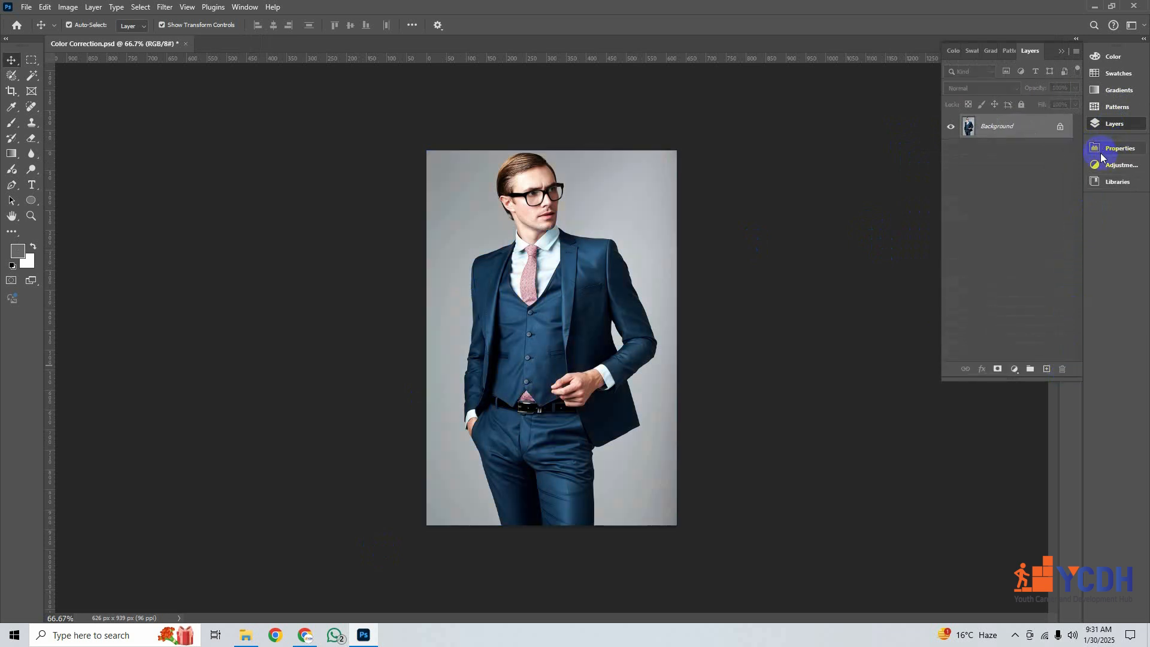
Add a new Hue/Saturation adjustment layer above the Background and sample the blue jacket to target its colour range.
click(1014, 369)
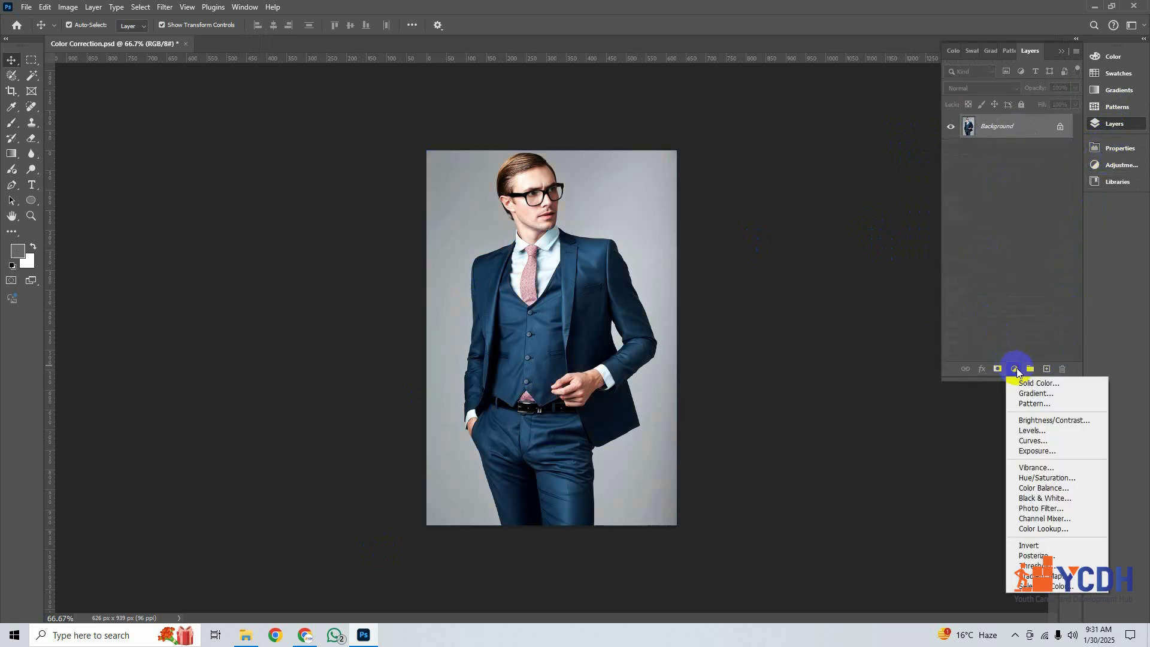
click(1047, 477)
mouse_move(997, 228)
mouse_down()
mouse_move(1044, 227)
mouse_move(993, 229)
mouse_up()
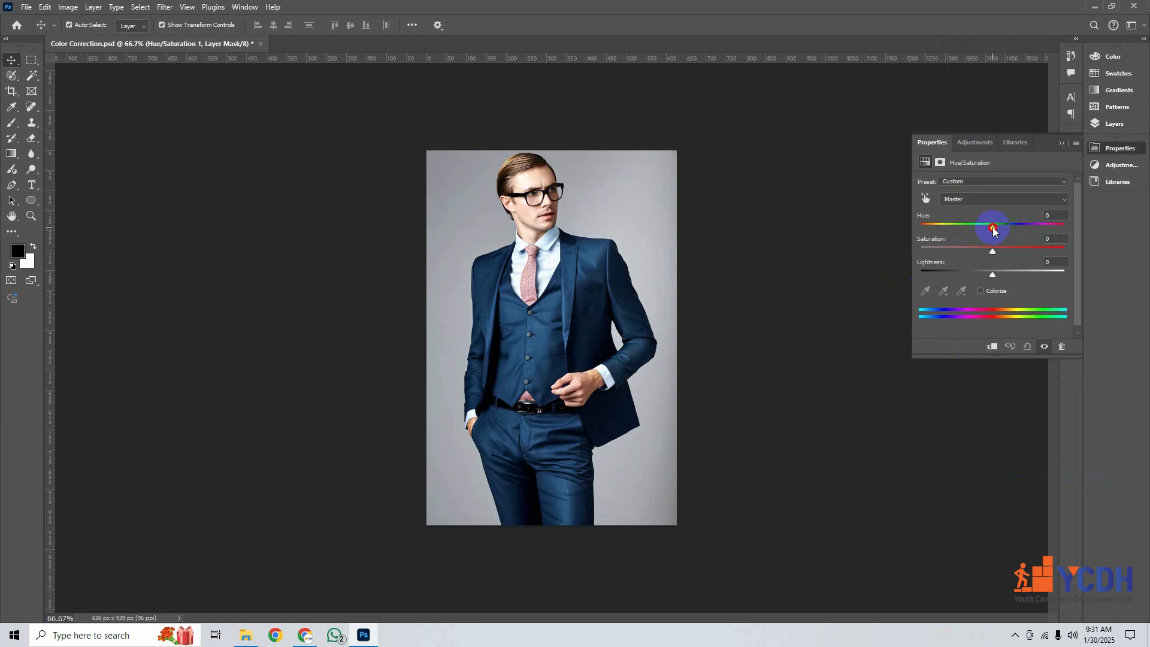
click(932, 202)
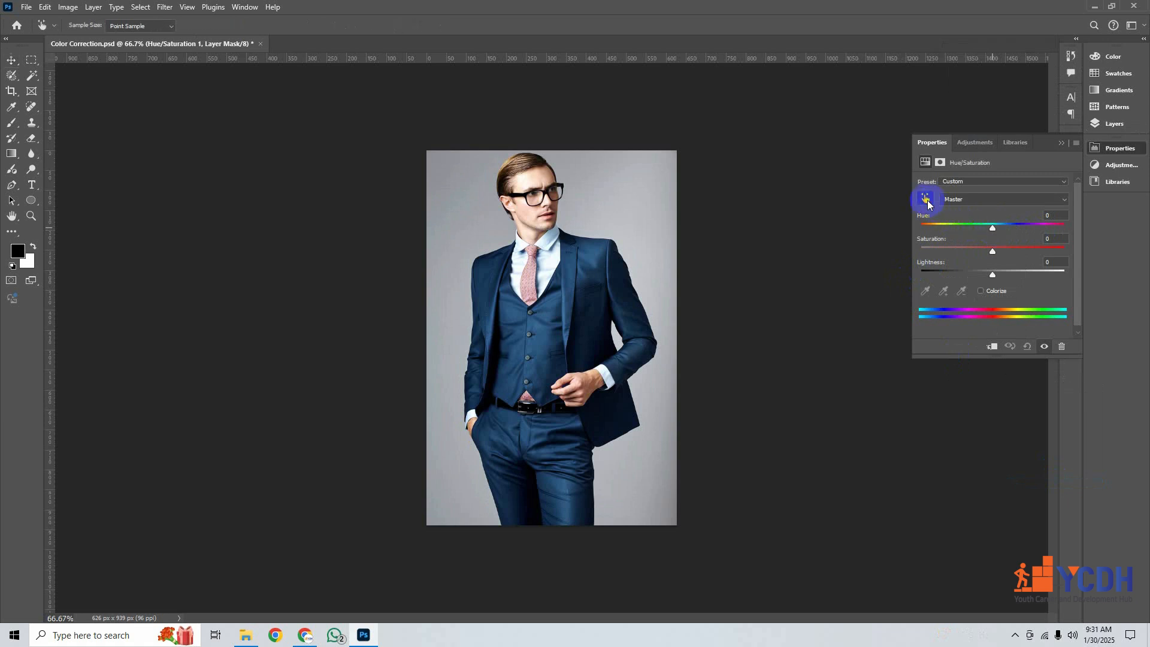
click(573, 287)
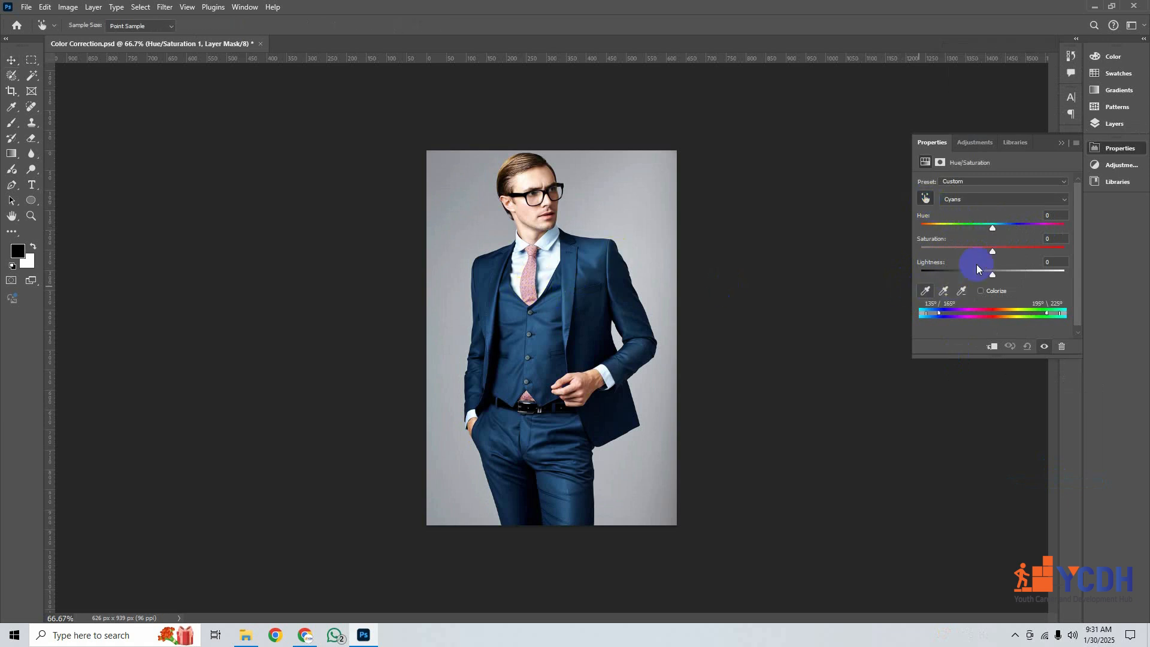
Set the sampled range's Hue to +180 and Lightness to -45, and adjust the affected colour range to 30°/129° and 160°\285°.
drag(992, 228, 1067, 229)
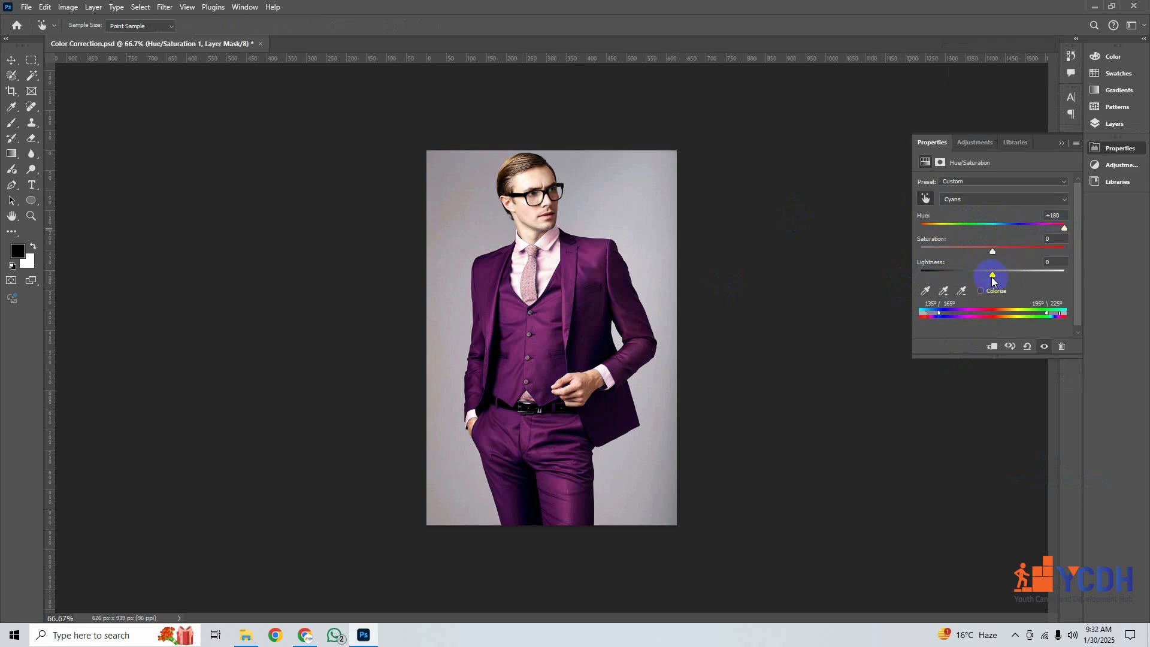
drag(993, 277, 958, 280)
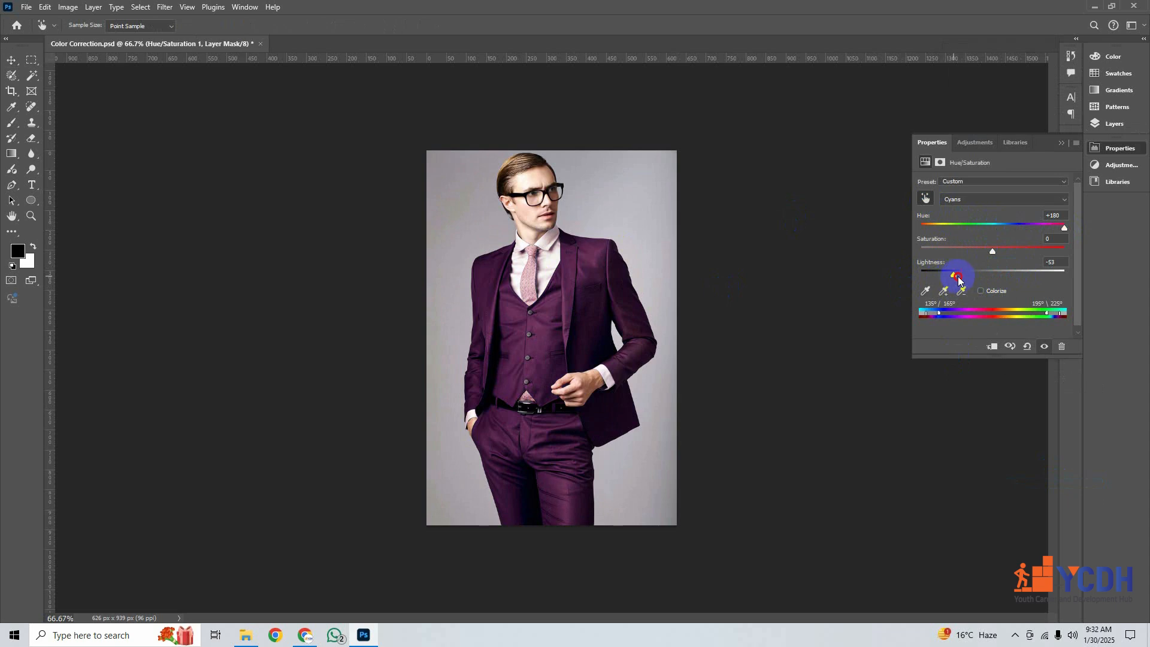
drag(938, 317, 946, 316)
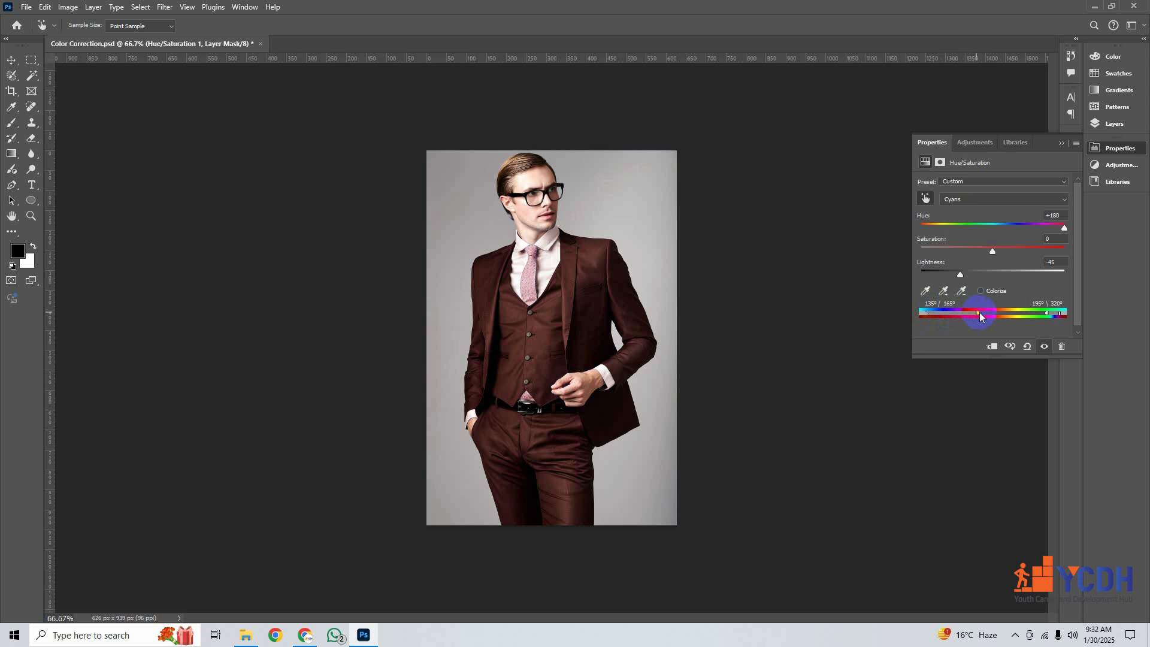
mouse_move(1047, 313)
mouse_down()
mouse_move(1021, 315)
mouse_move(1061, 314)
mouse_move(1034, 311)
mouse_move(1048, 310)
mouse_up()
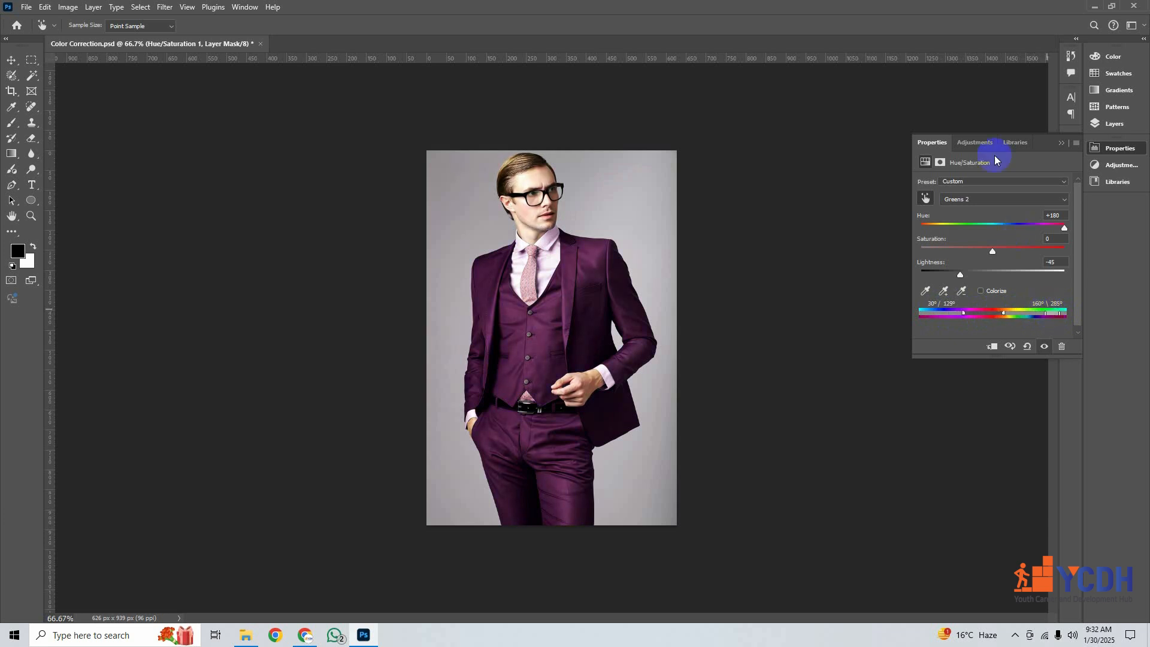
Recolour the suit grey-green by setting Lightness to +100 and Hue to -39.
drag(962, 275, 1065, 274)
click(1062, 238)
drag(1064, 232, 967, 230)
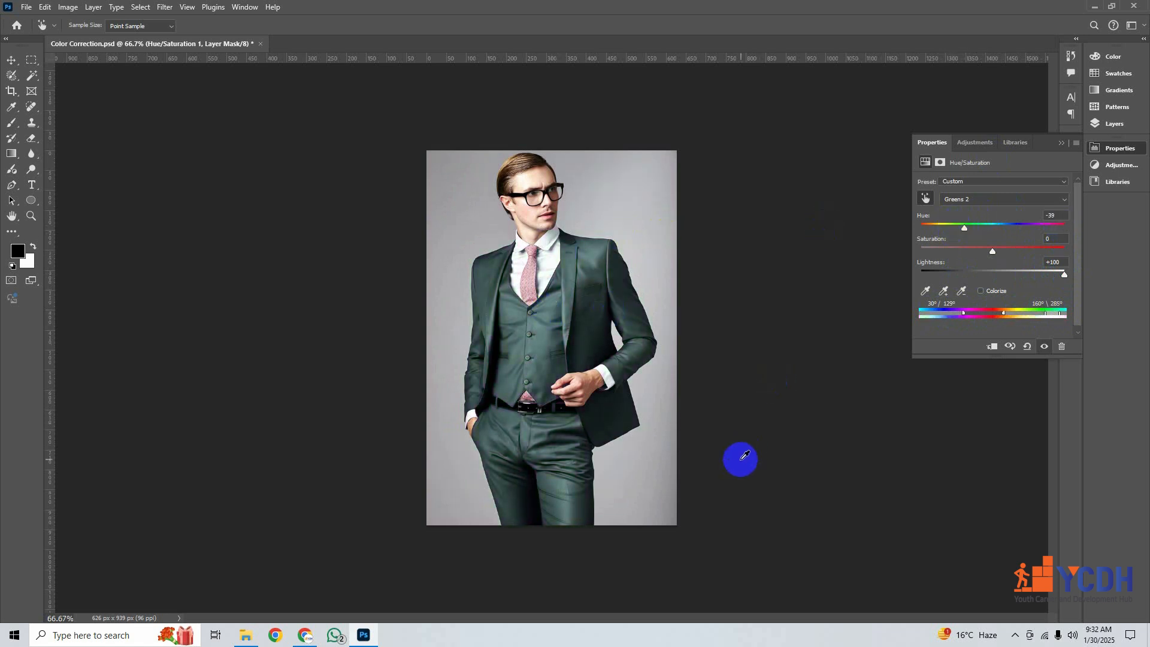
Compare the green suit with the original by hiding and showing the Hue/Saturation layer.
click(1062, 143)
click(1095, 123)
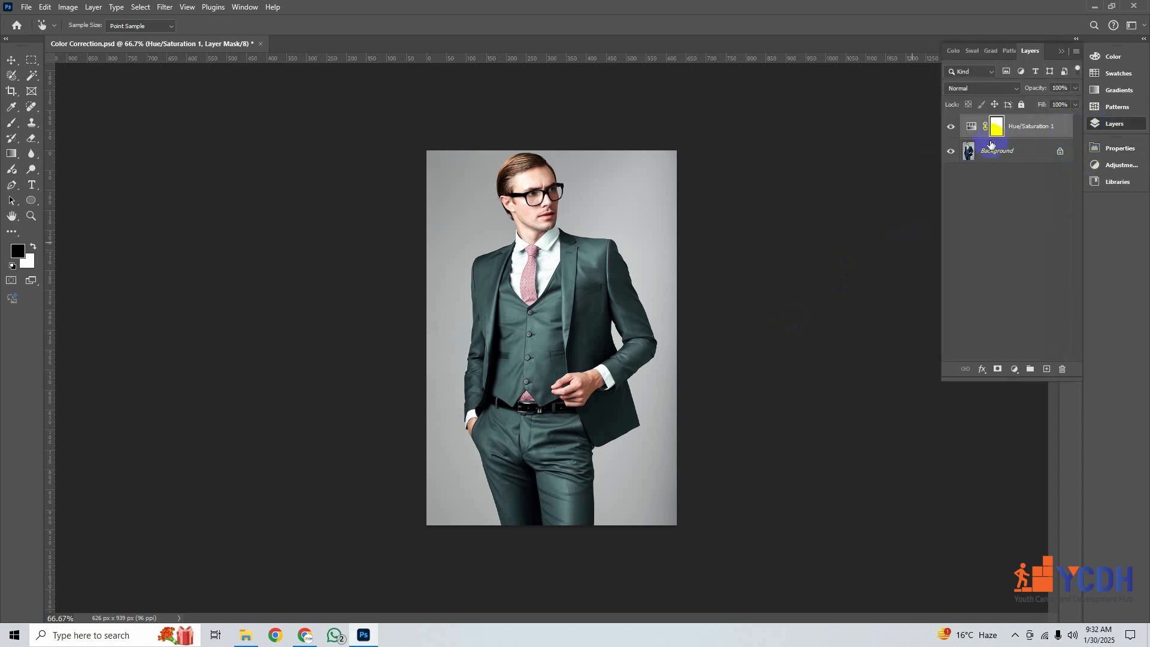
click(951, 127)
click(951, 127)
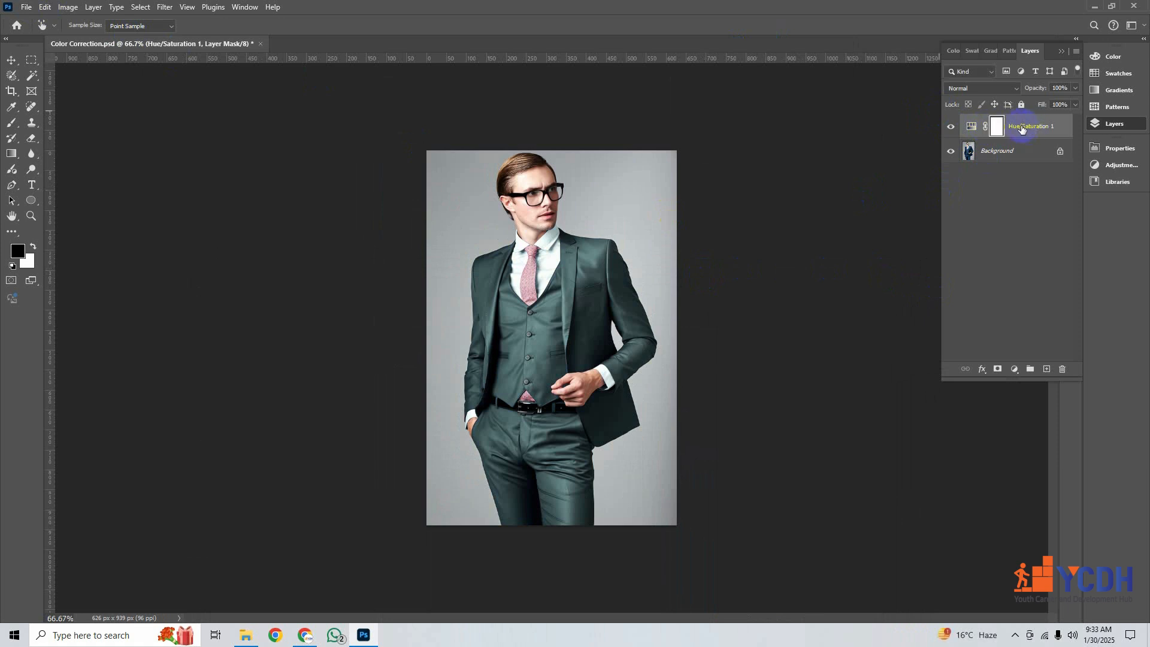
Export the green version as a JPG named Color Correction+ into the GD Work Practice folder.
click(27, 9)
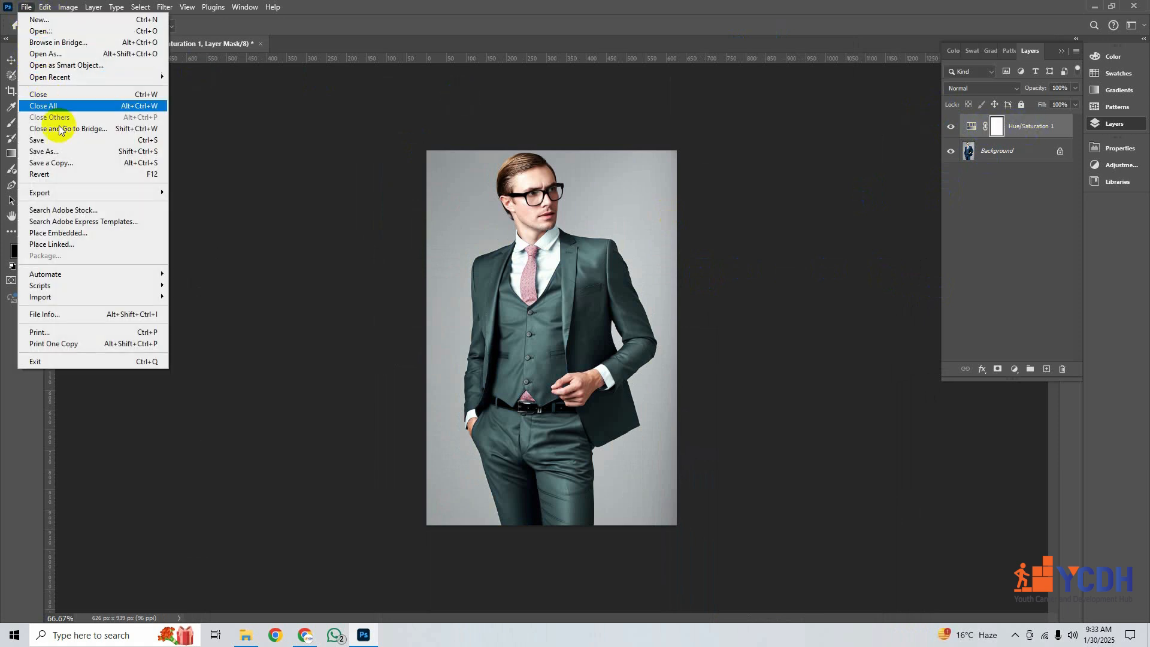
mouse_move(79, 191)
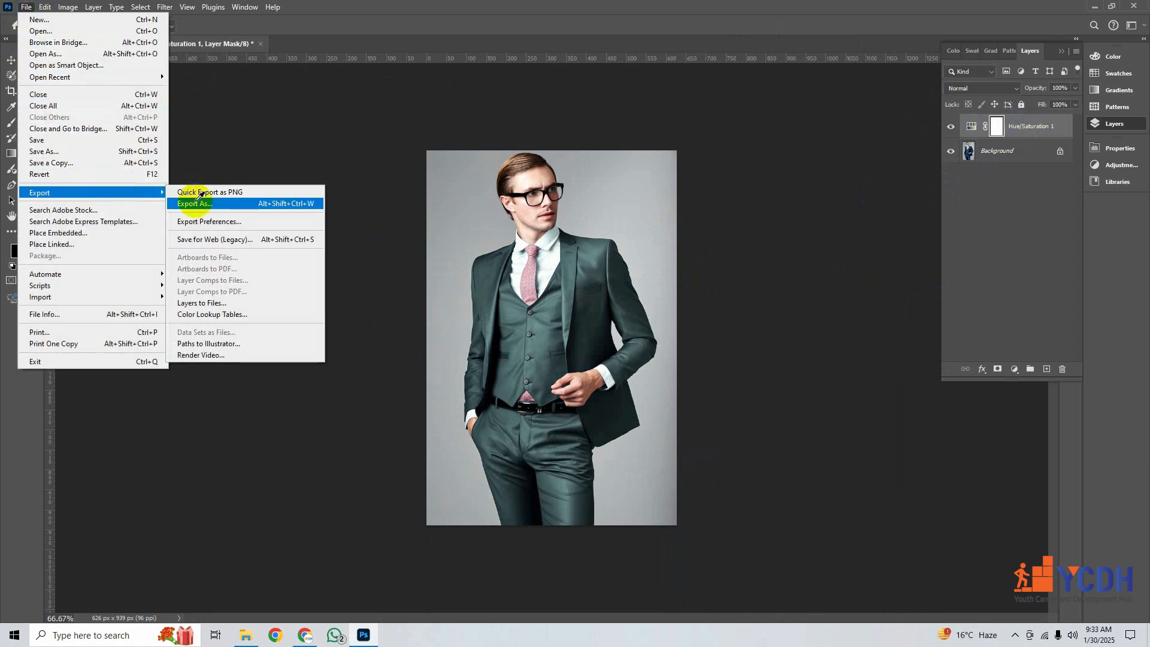
click(195, 204)
drag(332, 112, 327, 26)
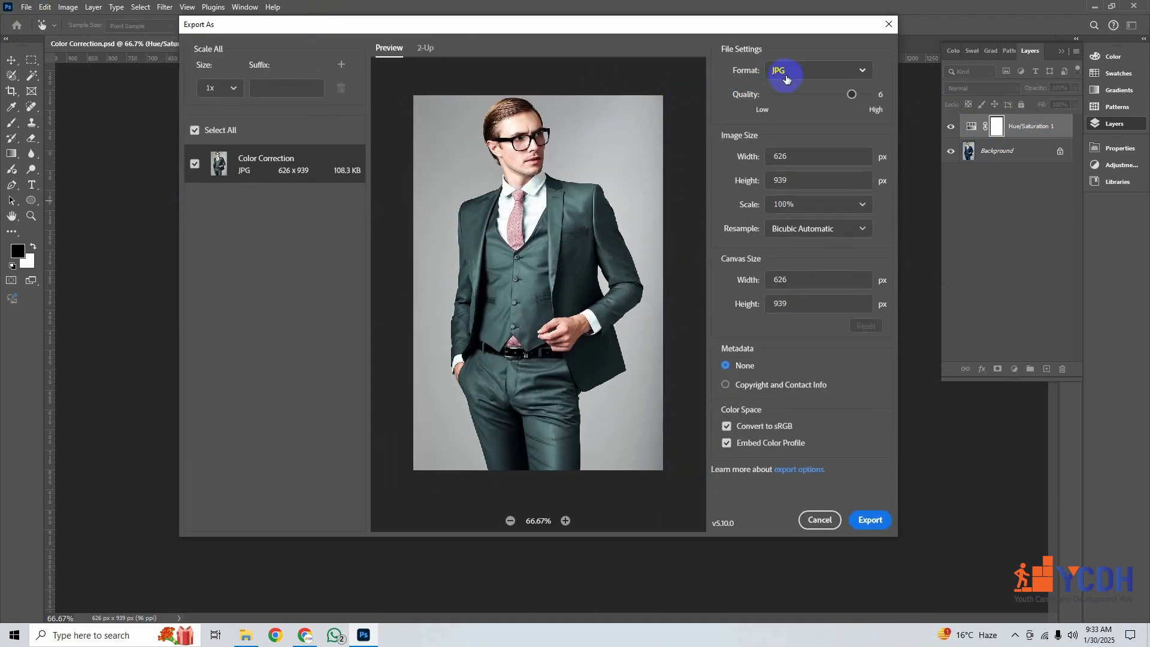
click(870, 519)
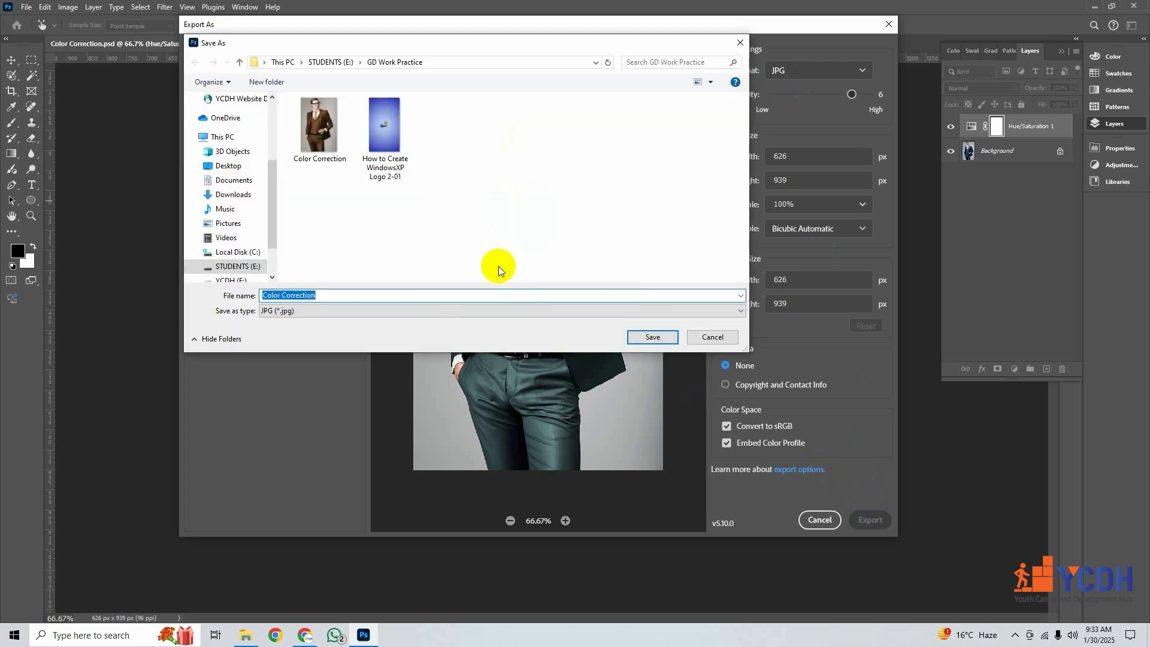
click(323, 293)
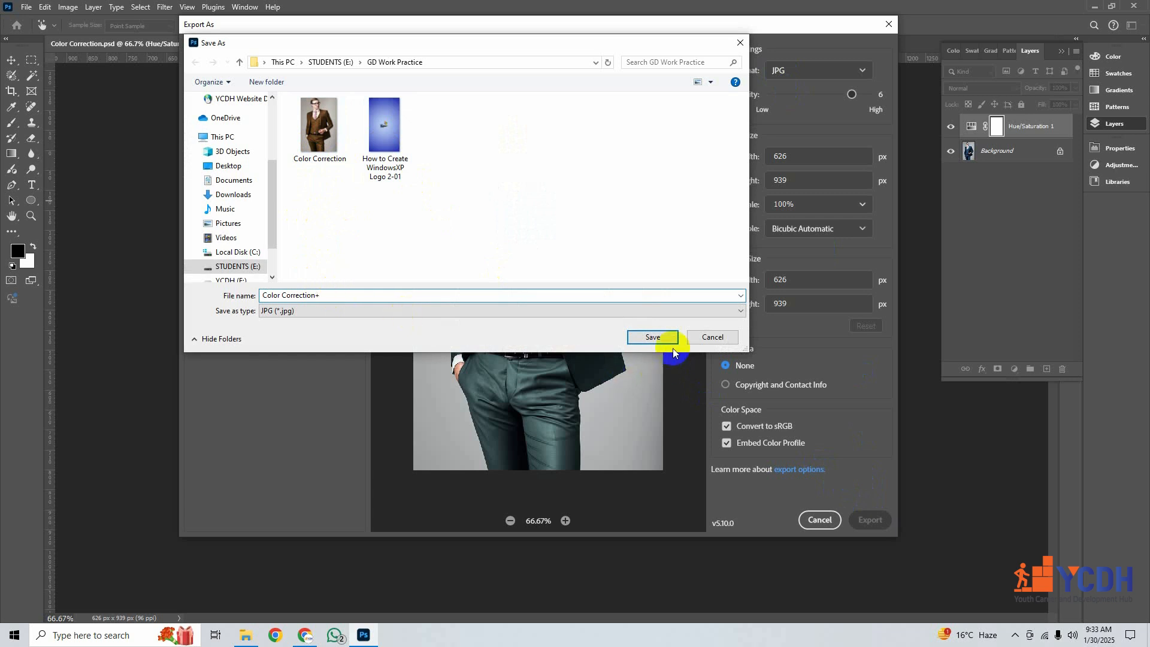
click(654, 337)
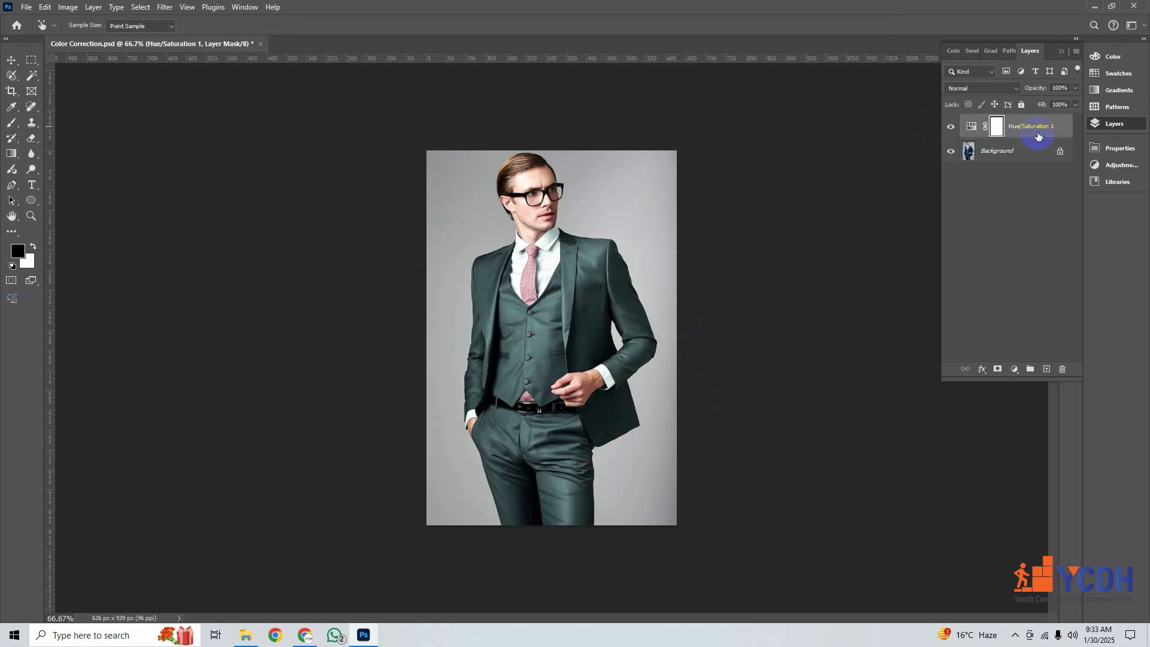
Replace the Hue/Saturation layer with a fresh one and sample the blue jacket to target the Cyans range.
drag(1038, 132, 1062, 359)
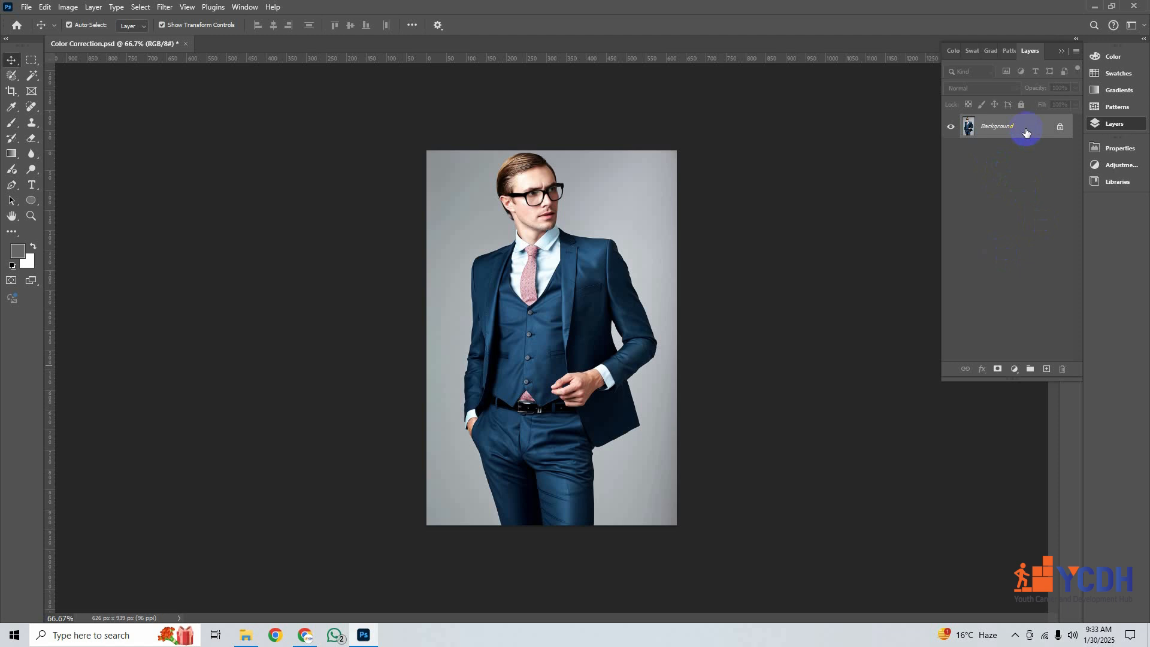
drag(1025, 132, 1023, 134)
click(1016, 370)
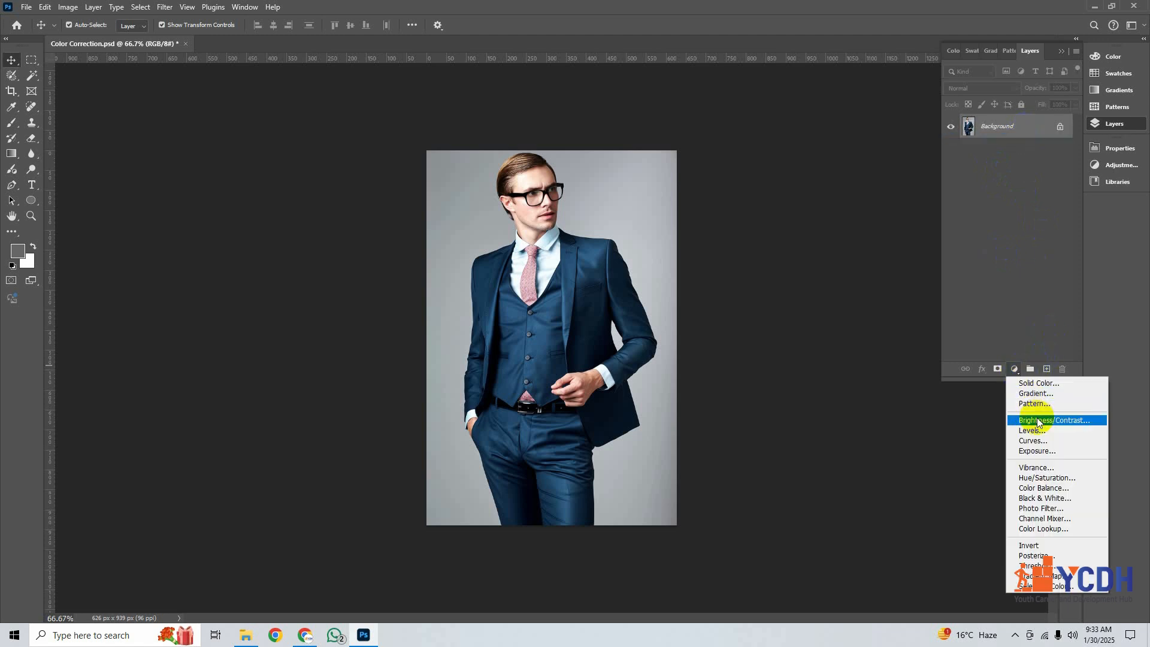
click(1050, 477)
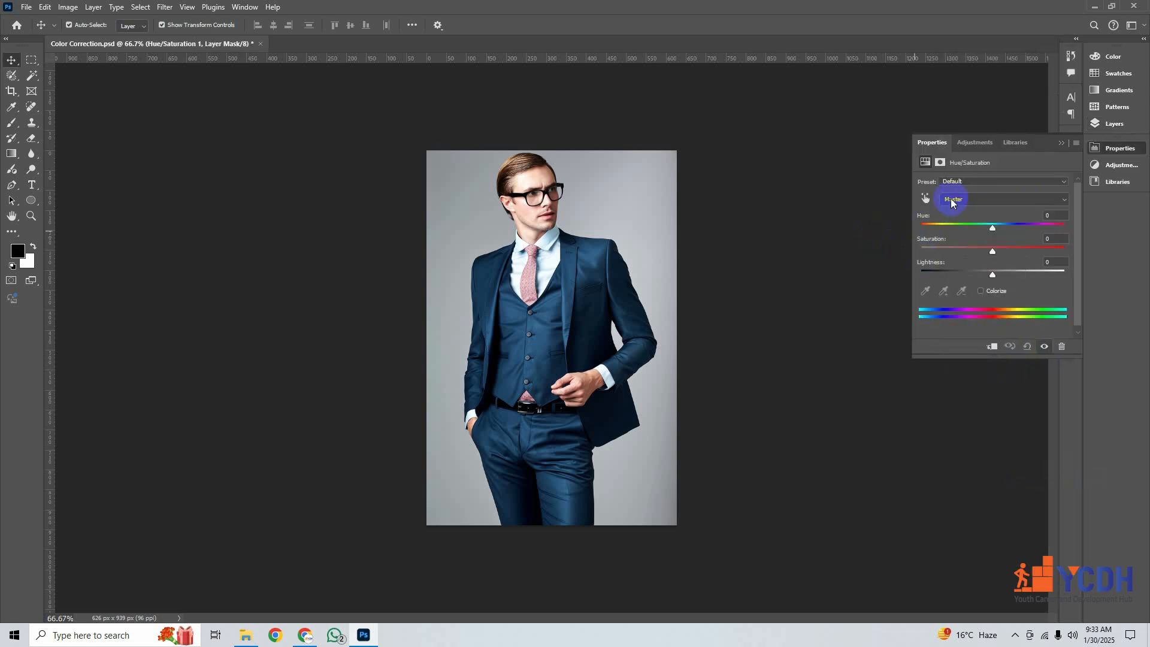
click(925, 197)
click(628, 266)
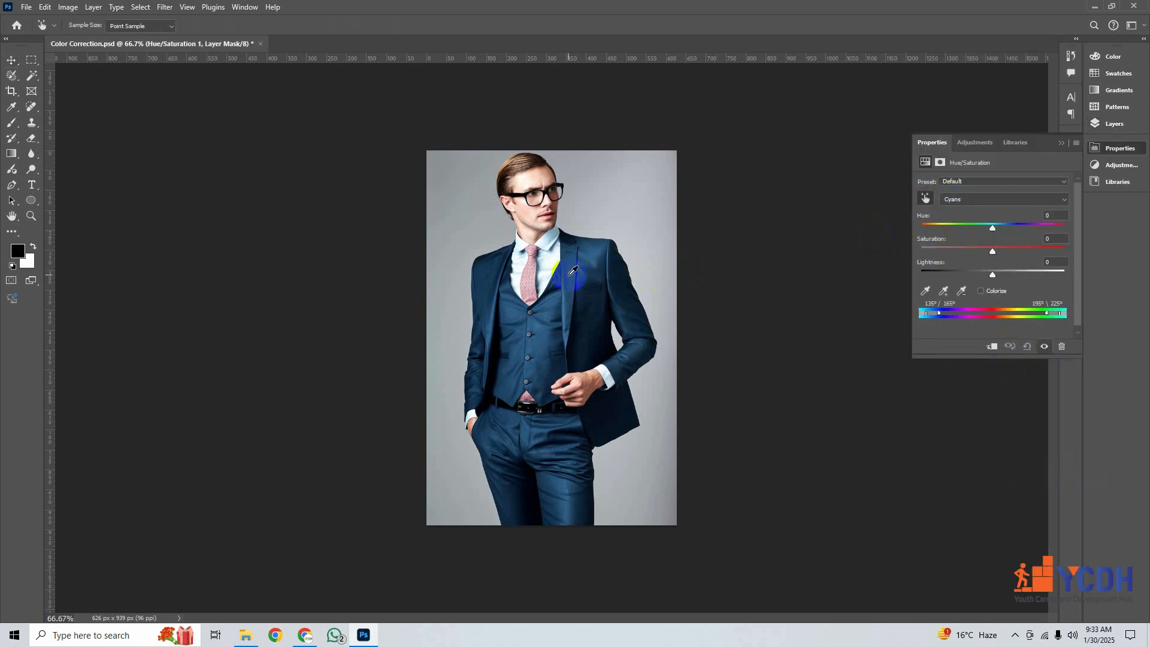
Set the Cyans Hue to +180 and adjust the affected colour range to run from 77° to 291°.
drag(996, 229, 1065, 228)
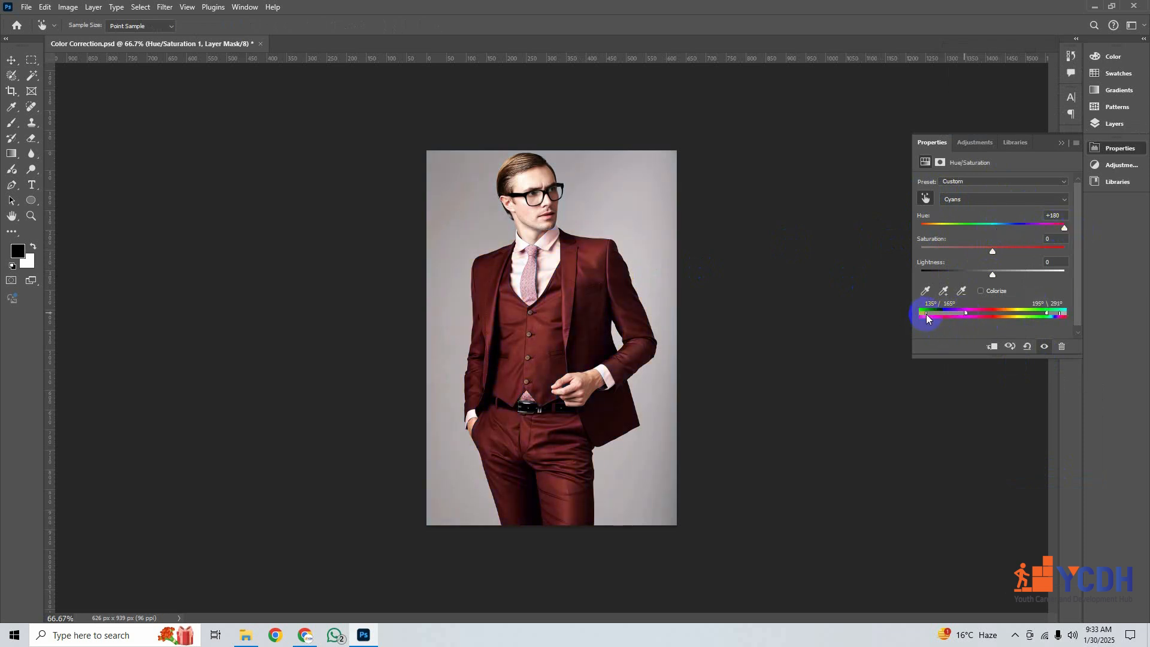
drag(926, 314, 956, 311)
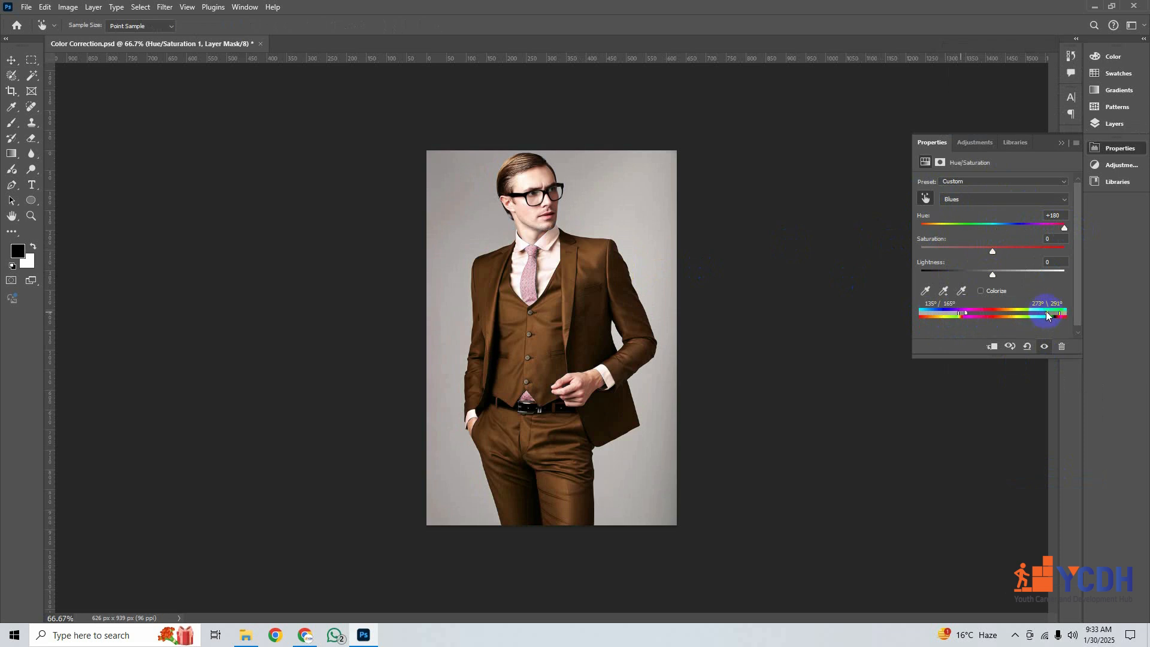
mouse_move(1044, 312)
mouse_down()
mouse_move(1019, 315)
mouse_move(1057, 316)
mouse_move(1028, 311)
mouse_up()
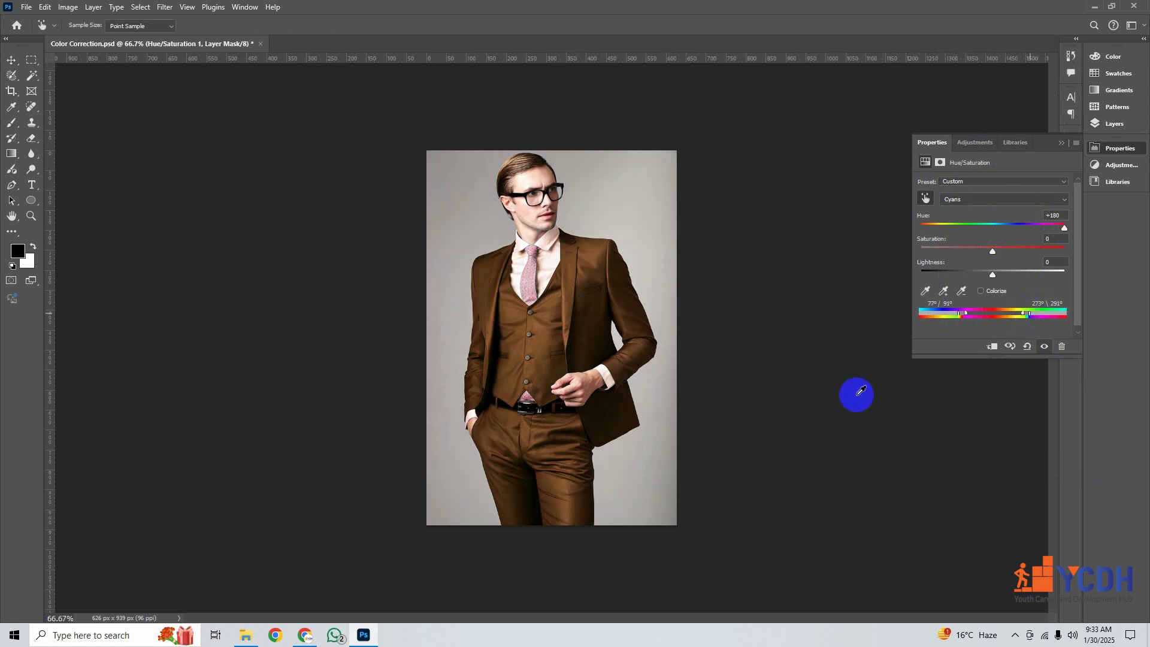
Turn the suit dark green by setting Hue to -49 and Lightness to -74, and collapse the adjustment properties.
click(1066, 239)
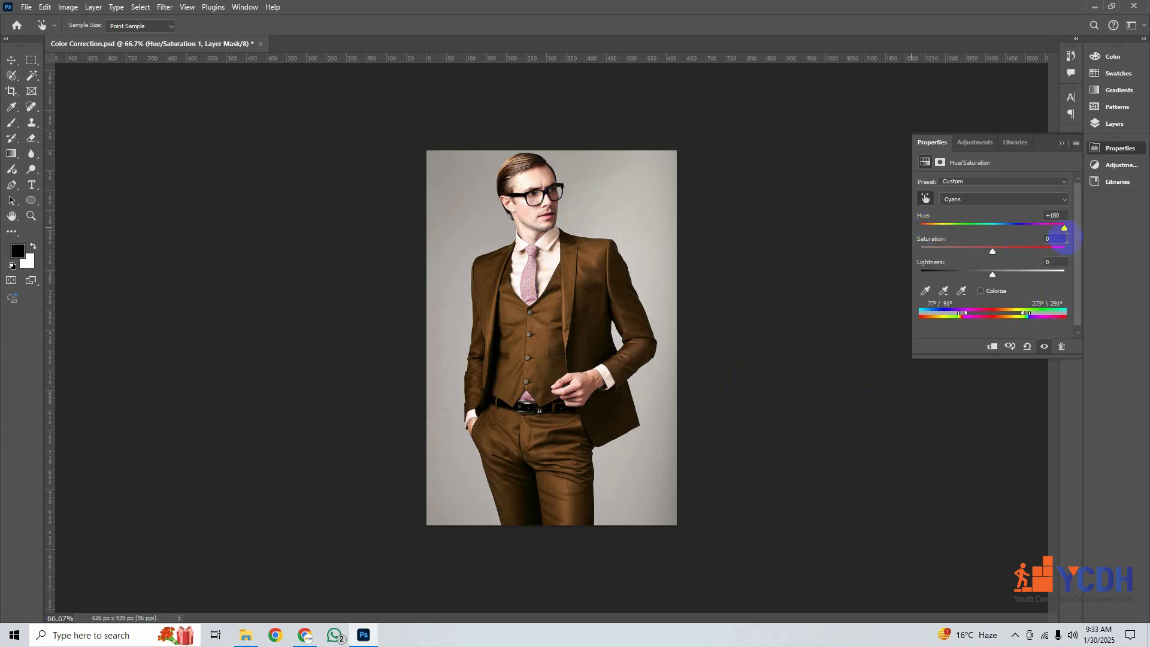
drag(1066, 227, 960, 232)
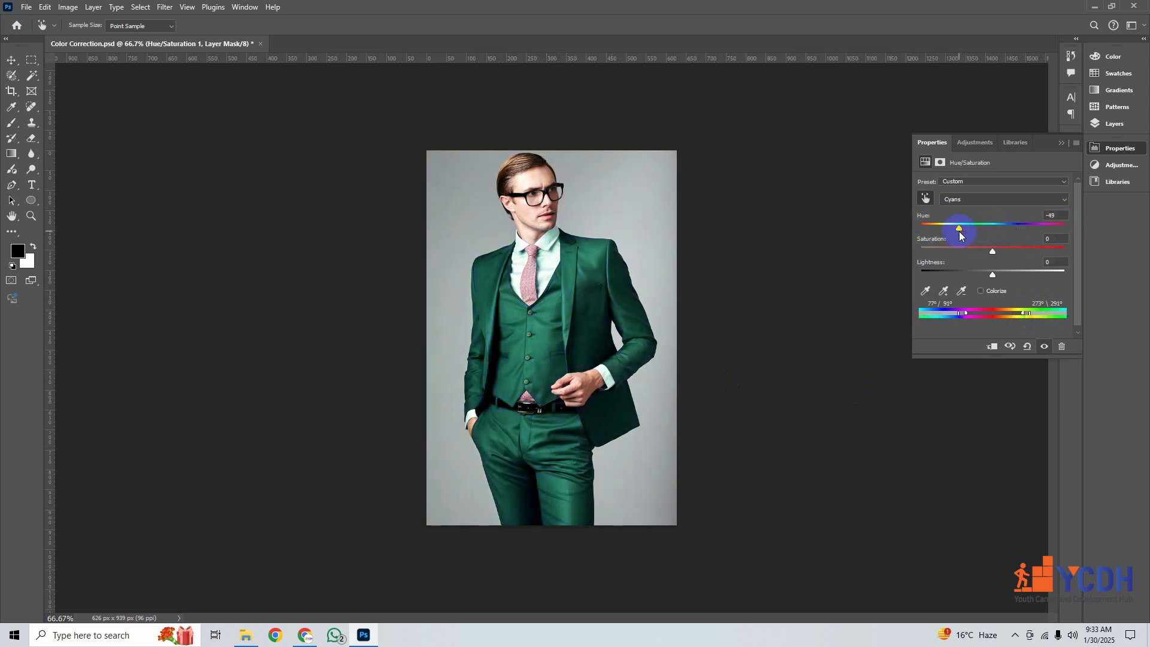
drag(991, 273, 942, 276)
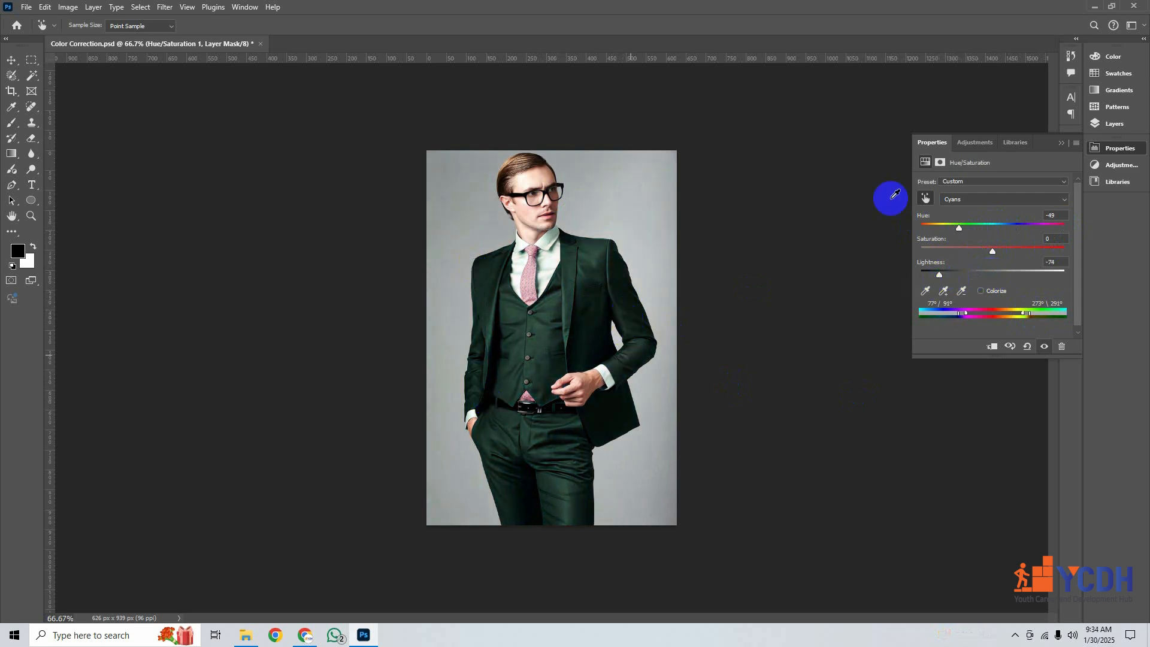
click(1063, 148)
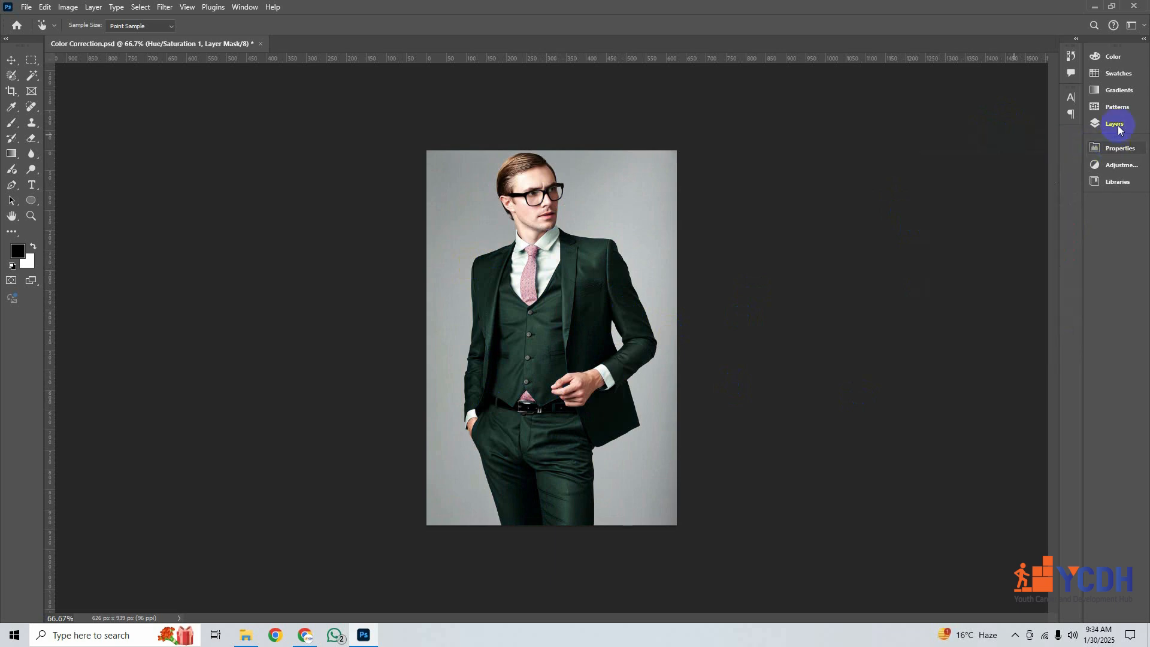
Export the dark green version as a JPG named Color Correction++ into the GD Work Practice folder and check it in File Explorer.
click(1114, 123)
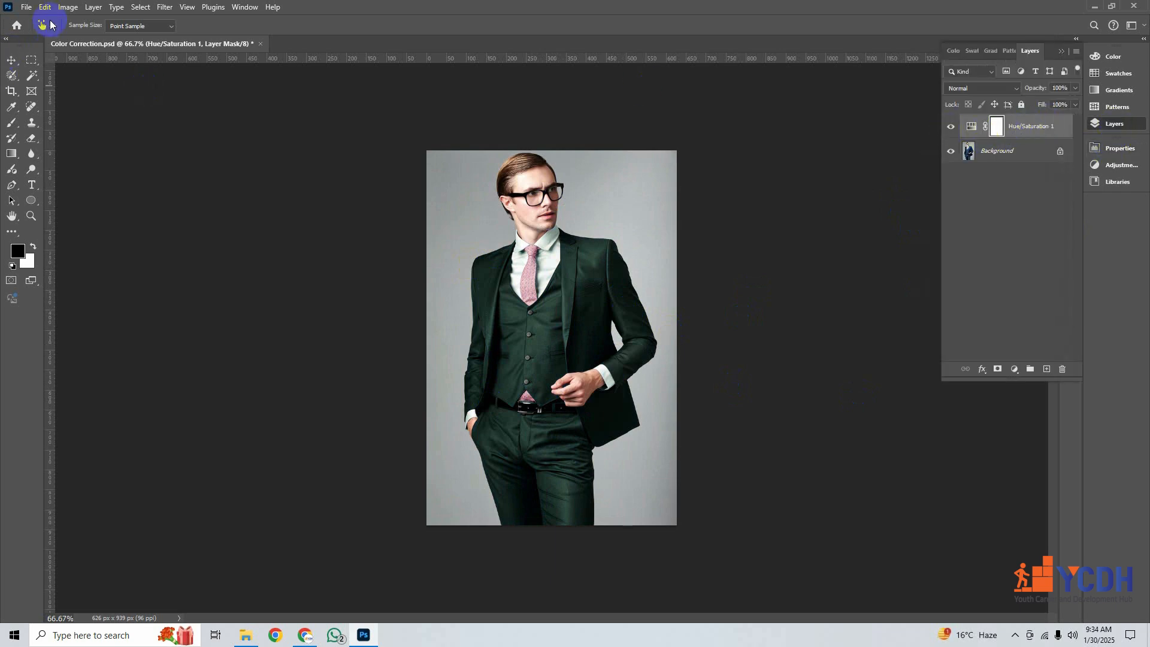
click(26, 8)
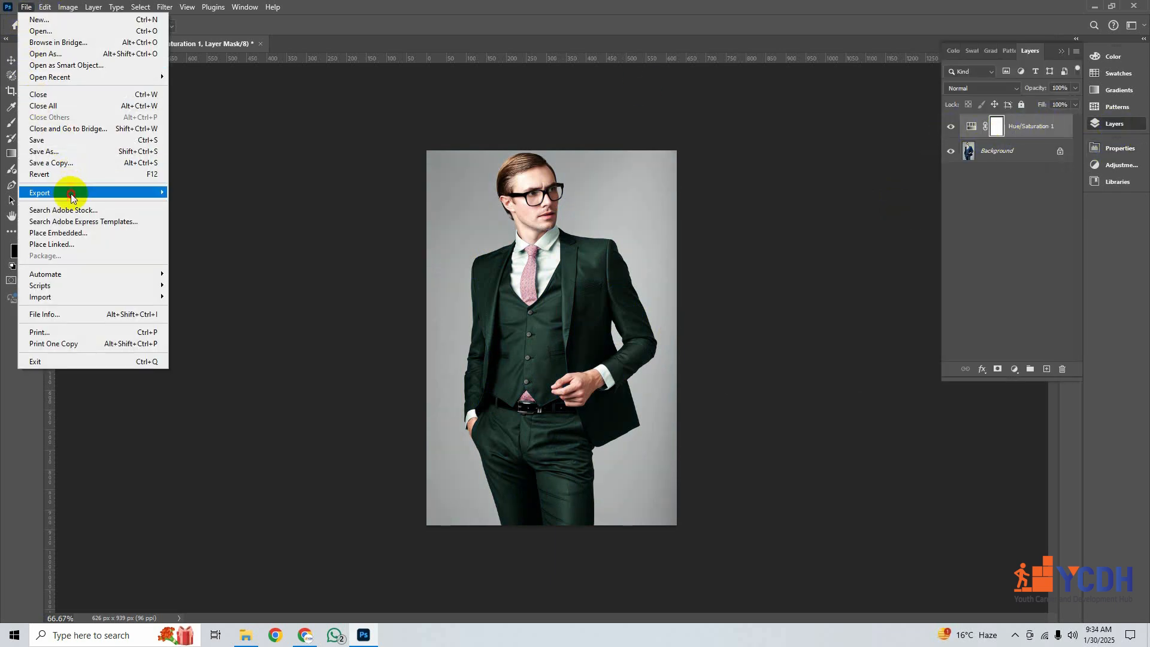
mouse_move(69, 192)
click(249, 204)
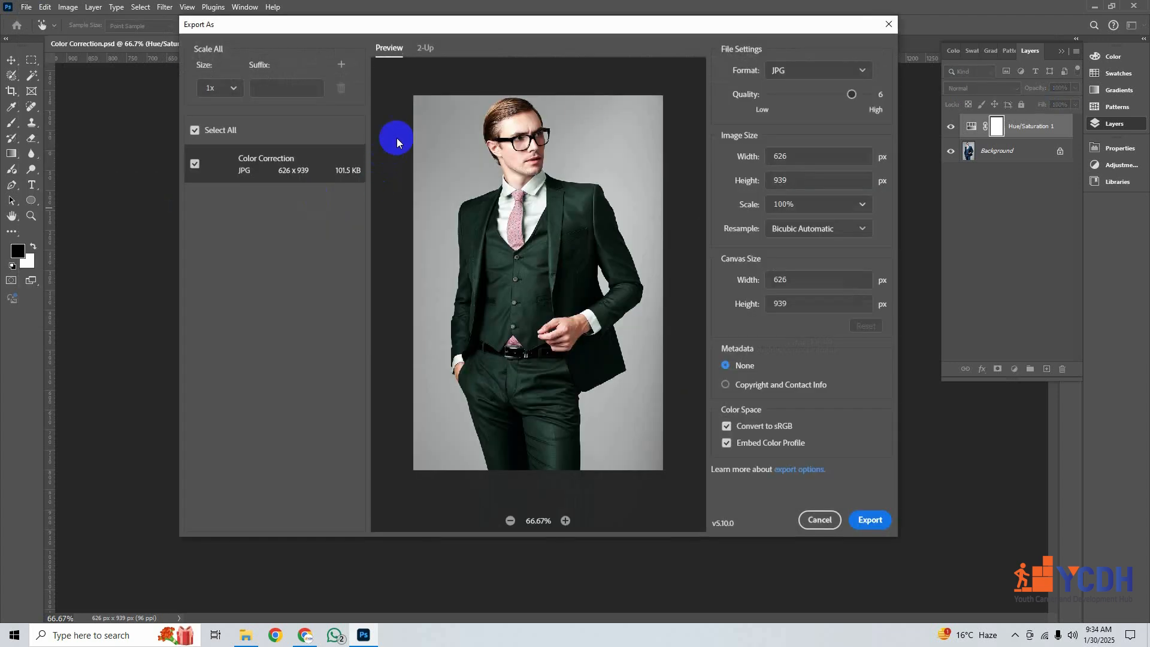
click(870, 527)
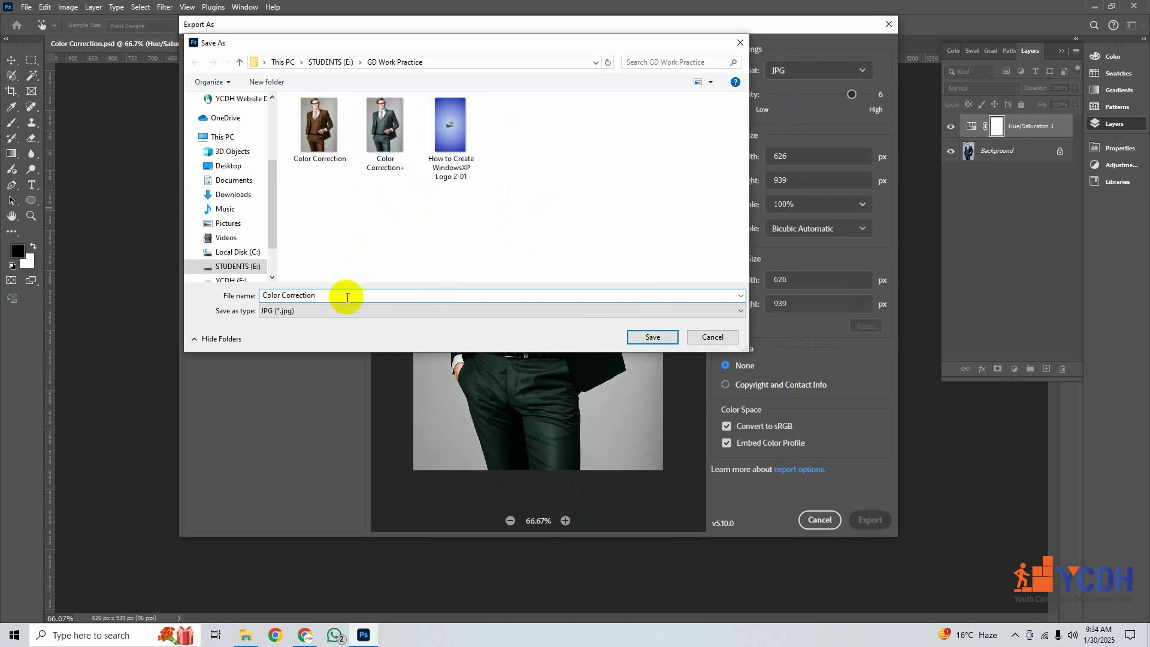
text(+)
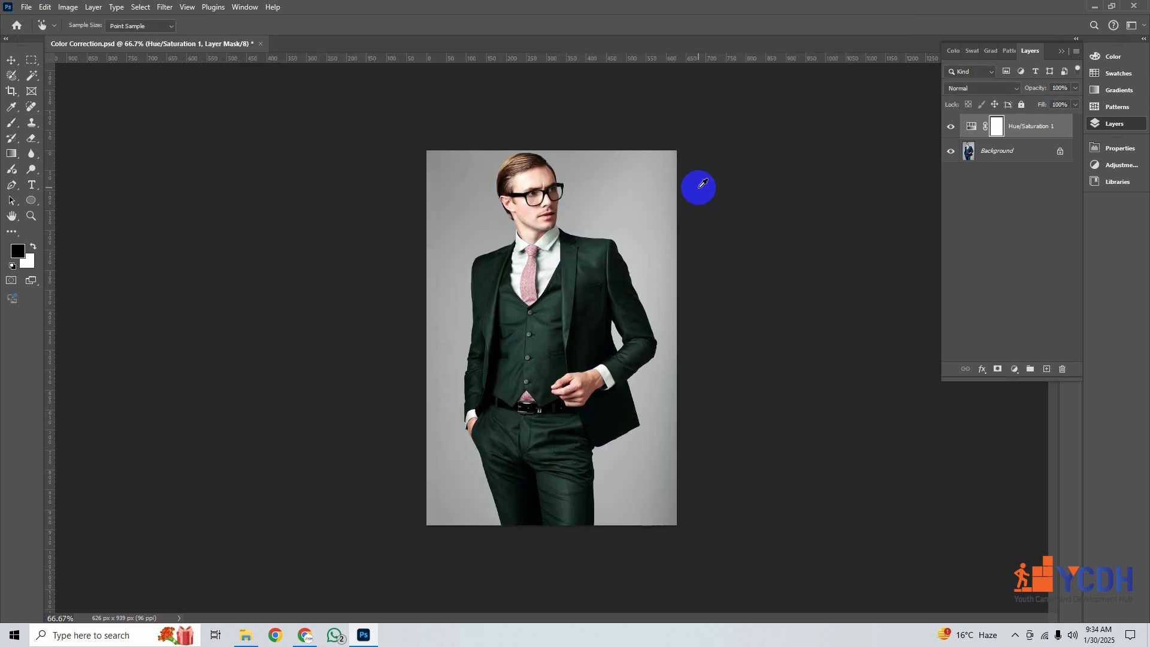
click(251, 630)
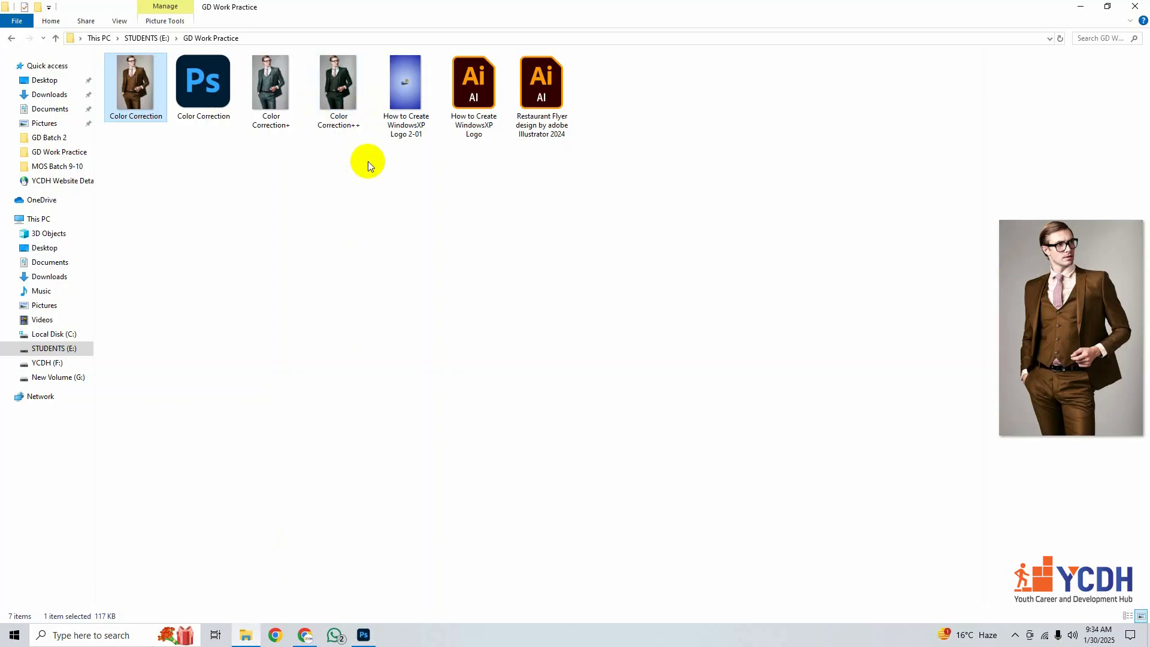
click(365, 636)
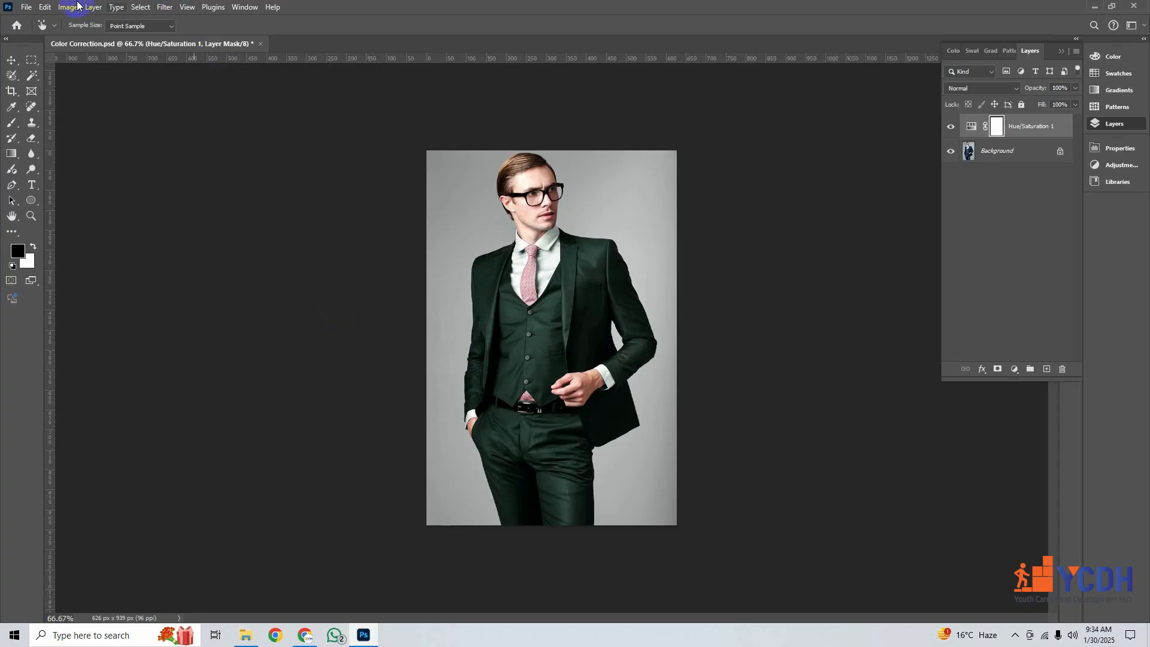
Create a landscape A4 document of 297 x 210 mm at 300 pixels/inch with a white background.
click(27, 8)
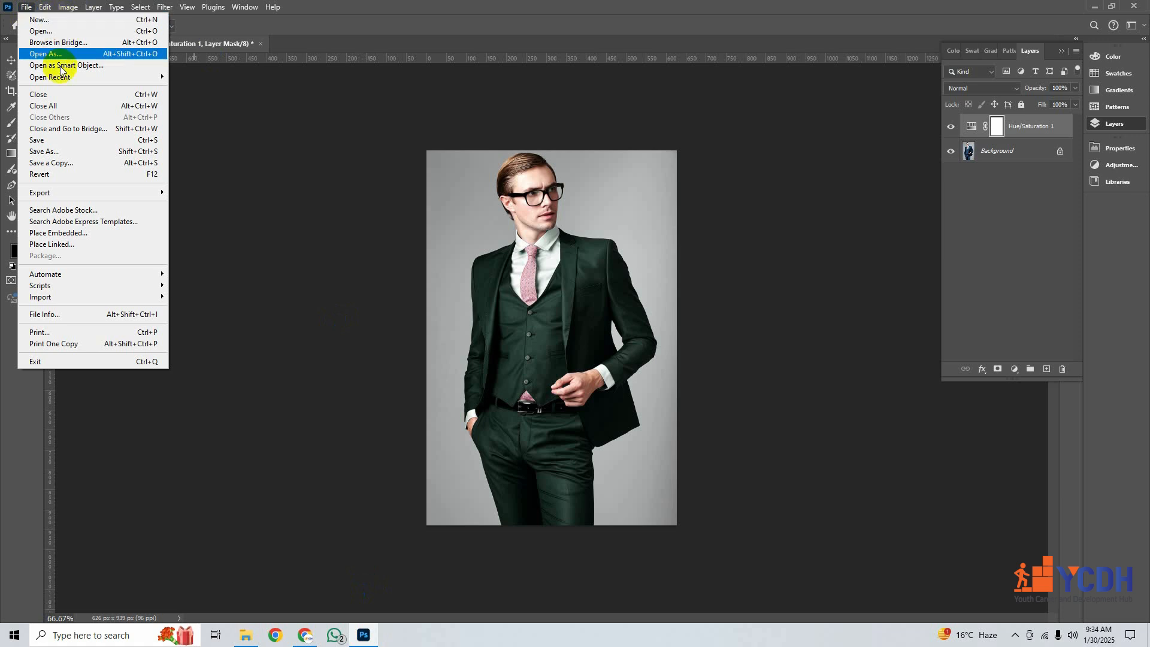
click(77, 20)
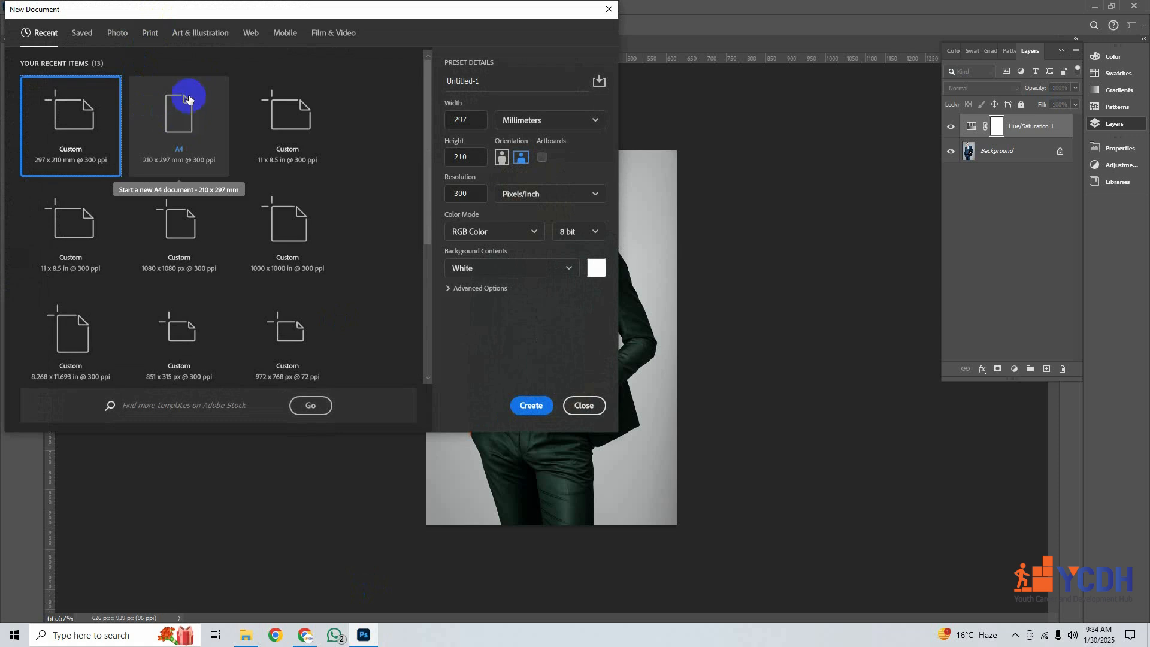
click(188, 124)
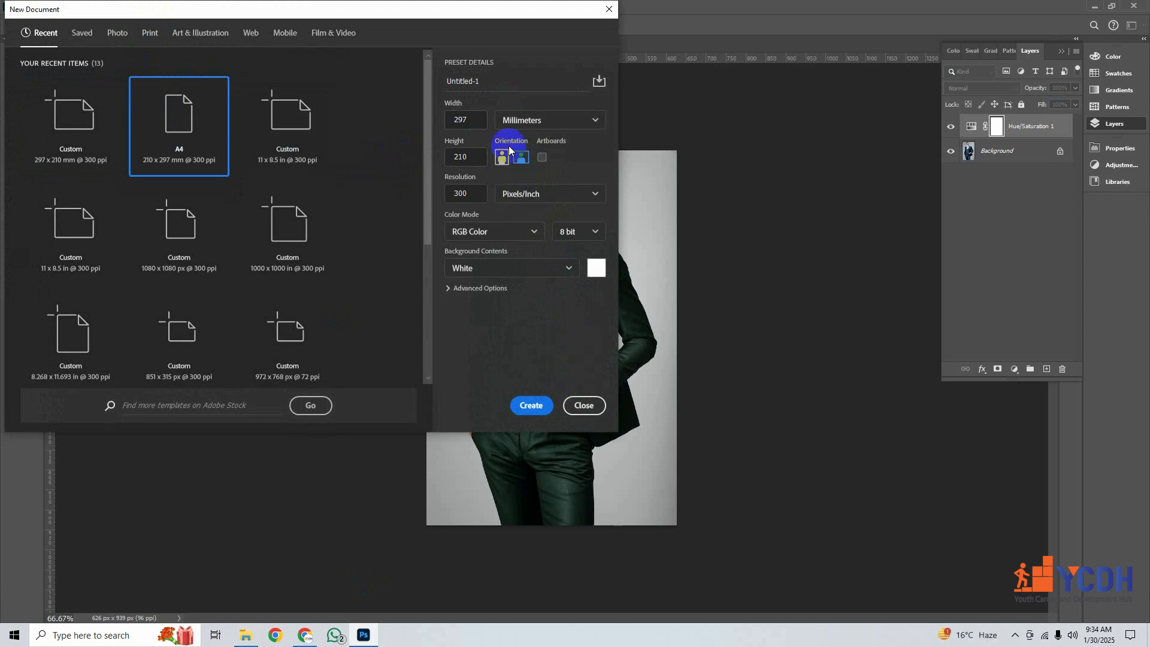
click(530, 405)
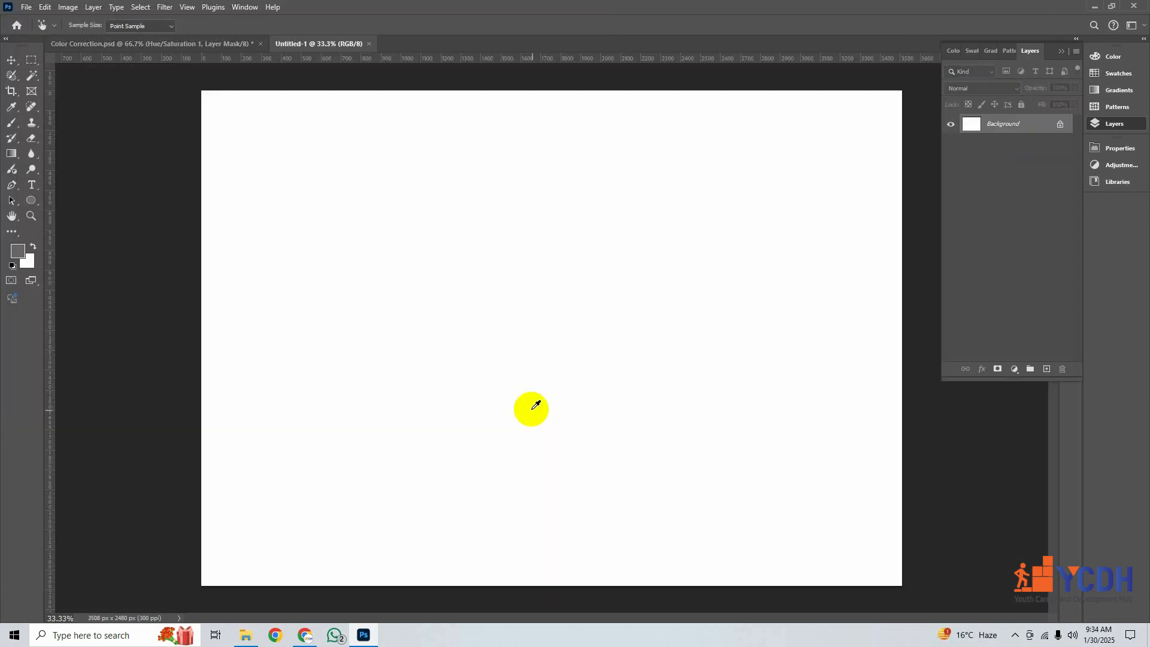
Place the exported Color Correction+ and Color Correction++ images from the GD Work Practice folder into the new A4 document.
click(12, 59)
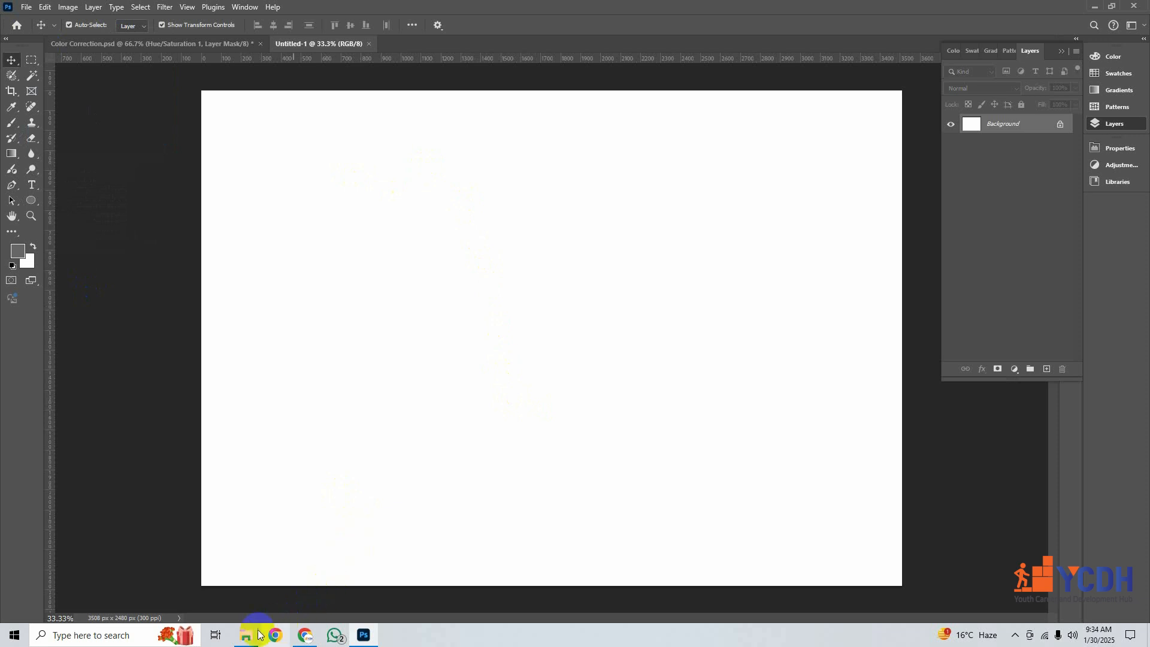
mouse_move(256, 635)
click(257, 596)
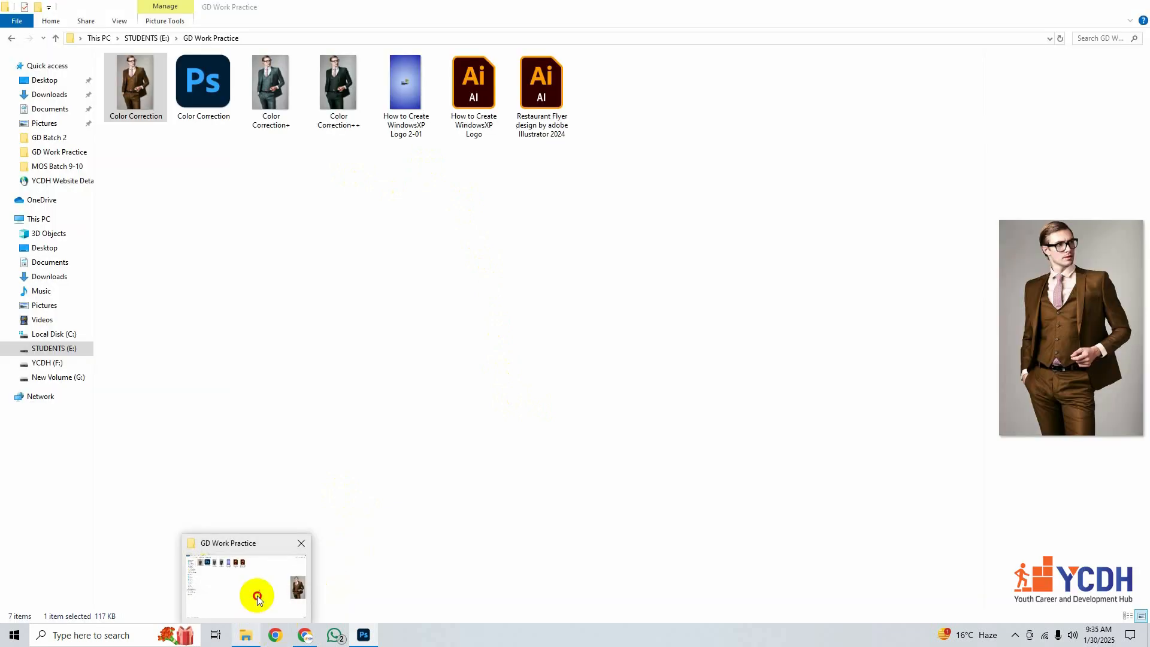
click(291, 128)
ctrl+click(344, 92)
drag(344, 92, 442, 419)
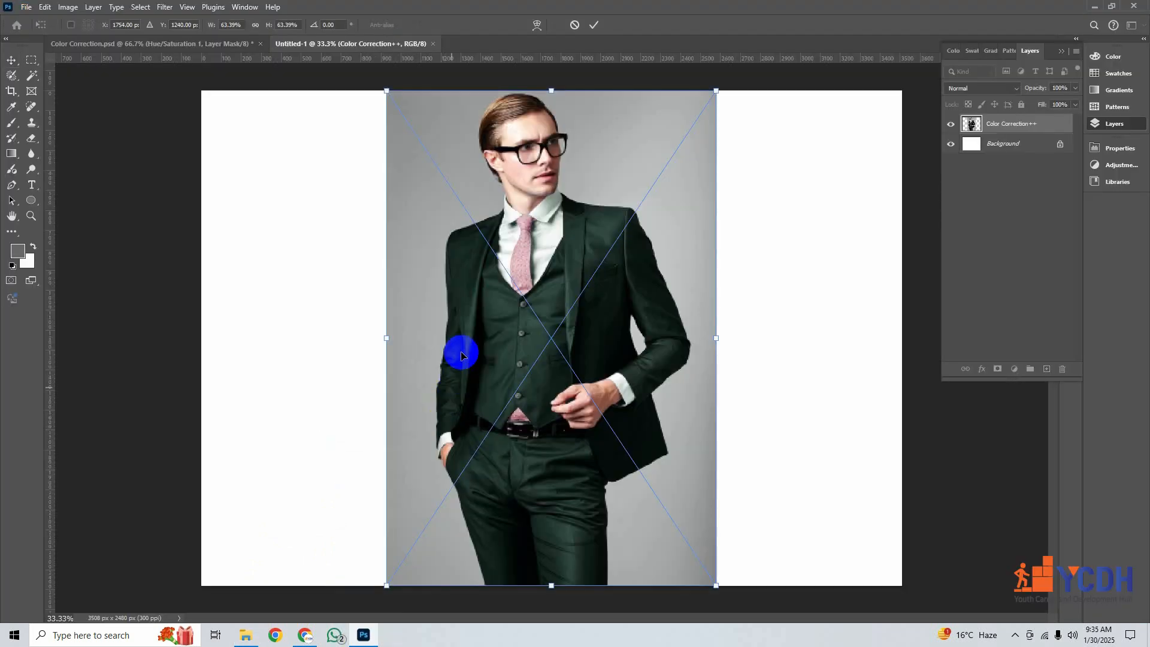
click(592, 27)
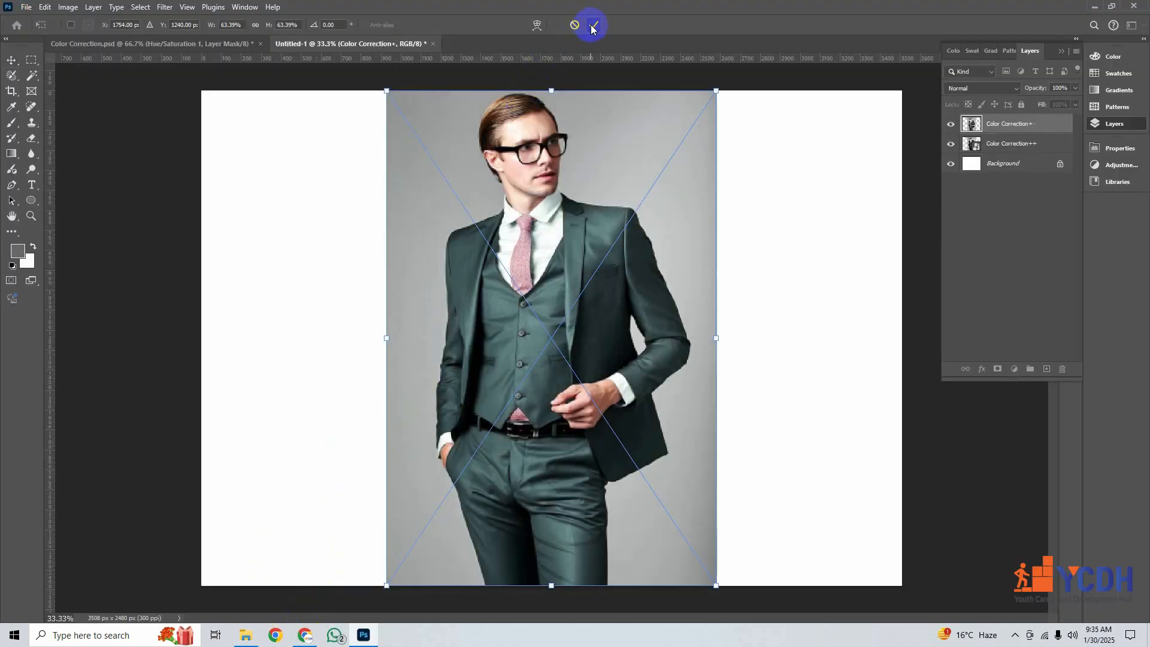
click(594, 27)
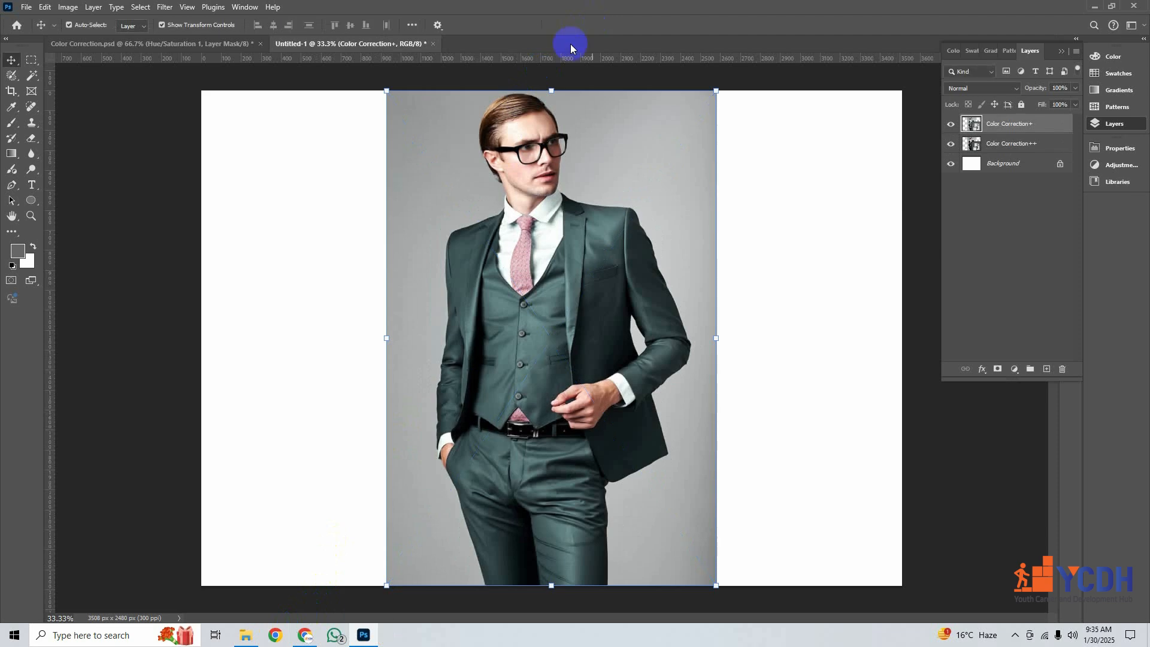
Place the brown-suit Color Correction JPG from the GD Work Practice folder into the A4 document.
click(246, 635)
drag(141, 80, 701, 257)
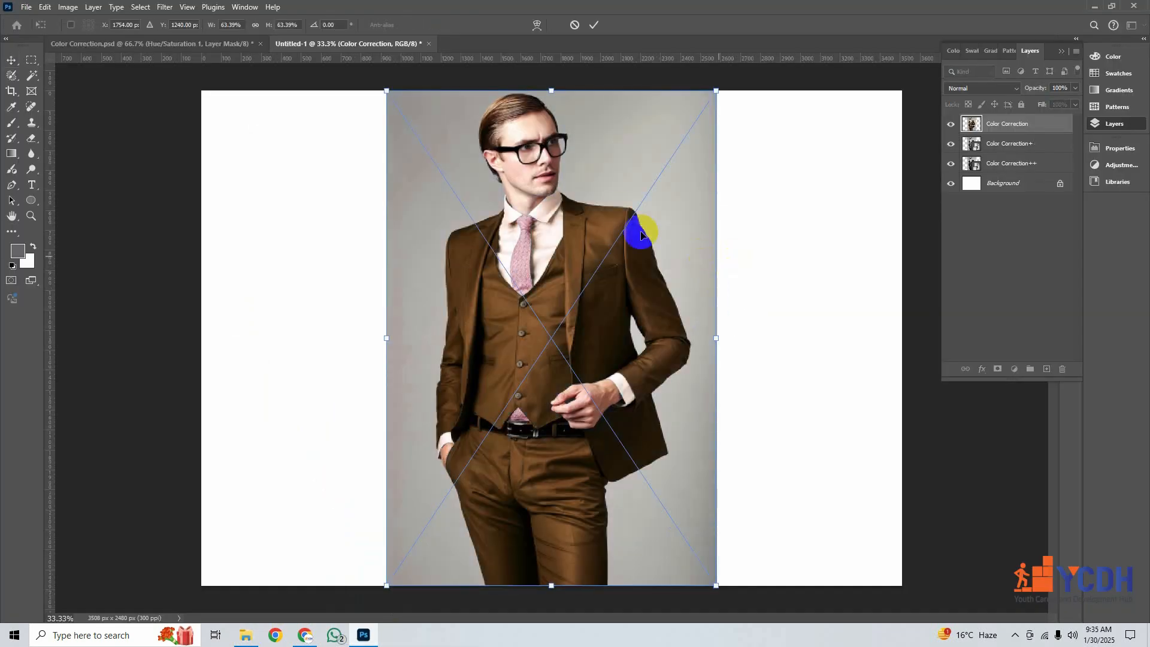
click(597, 28)
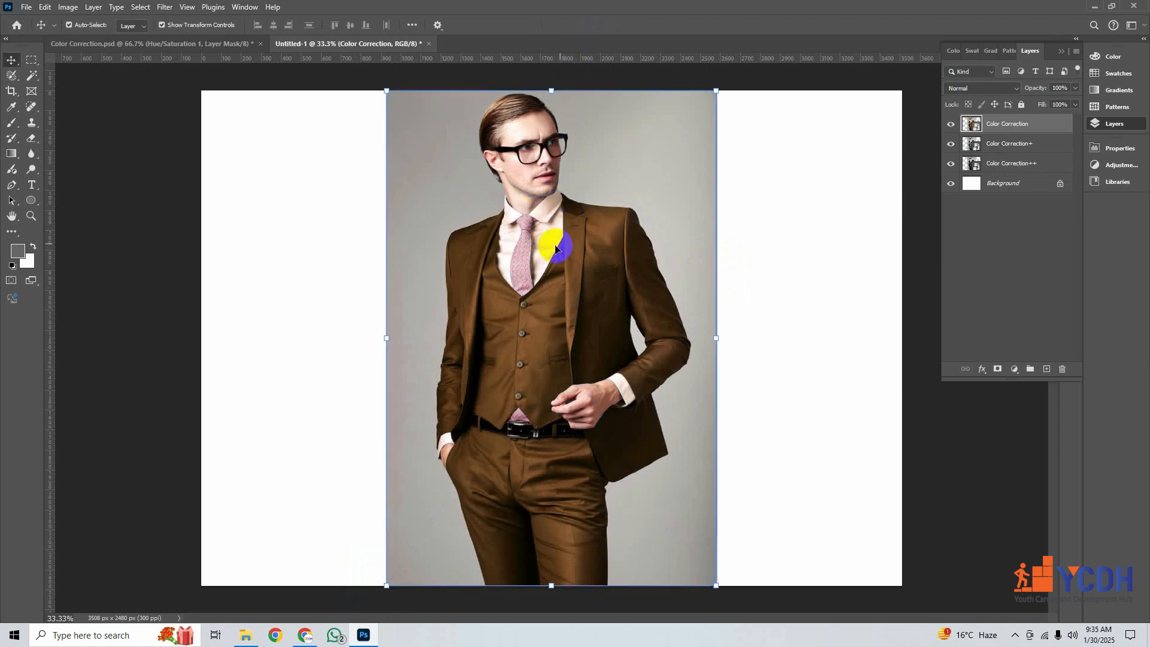
Move the brown-suit image to the canvas's left edge and the Color Correction+ image to its right edge.
drag(553, 247, 370, 250)
click(577, 234)
drag(577, 235, 763, 229)
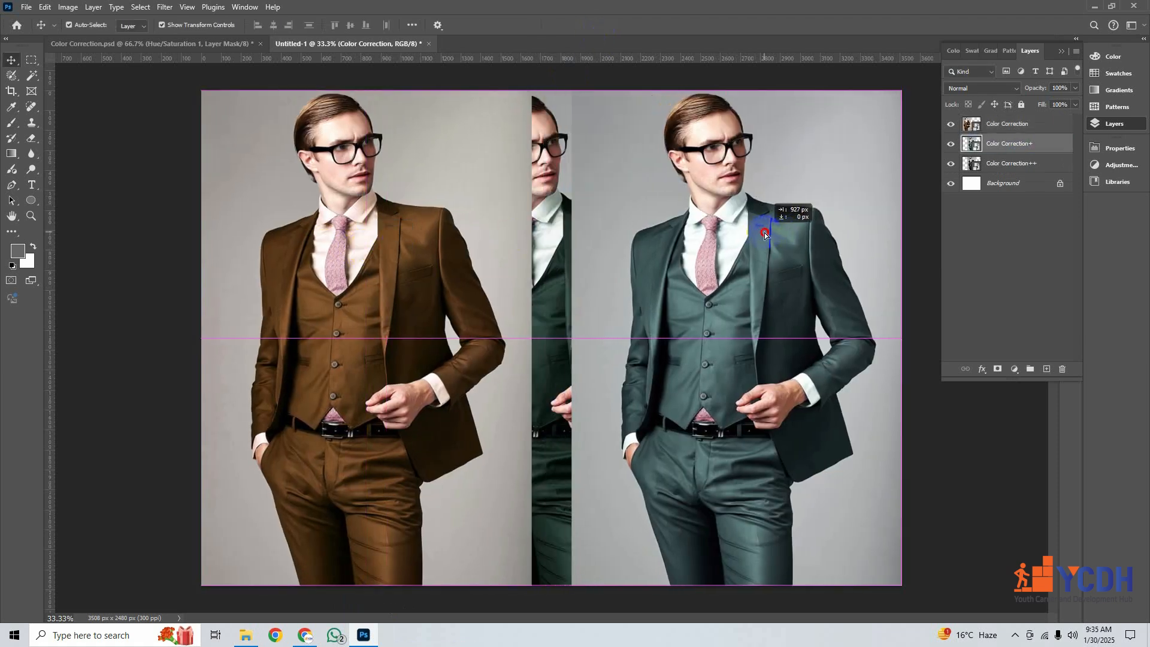
click(398, 218)
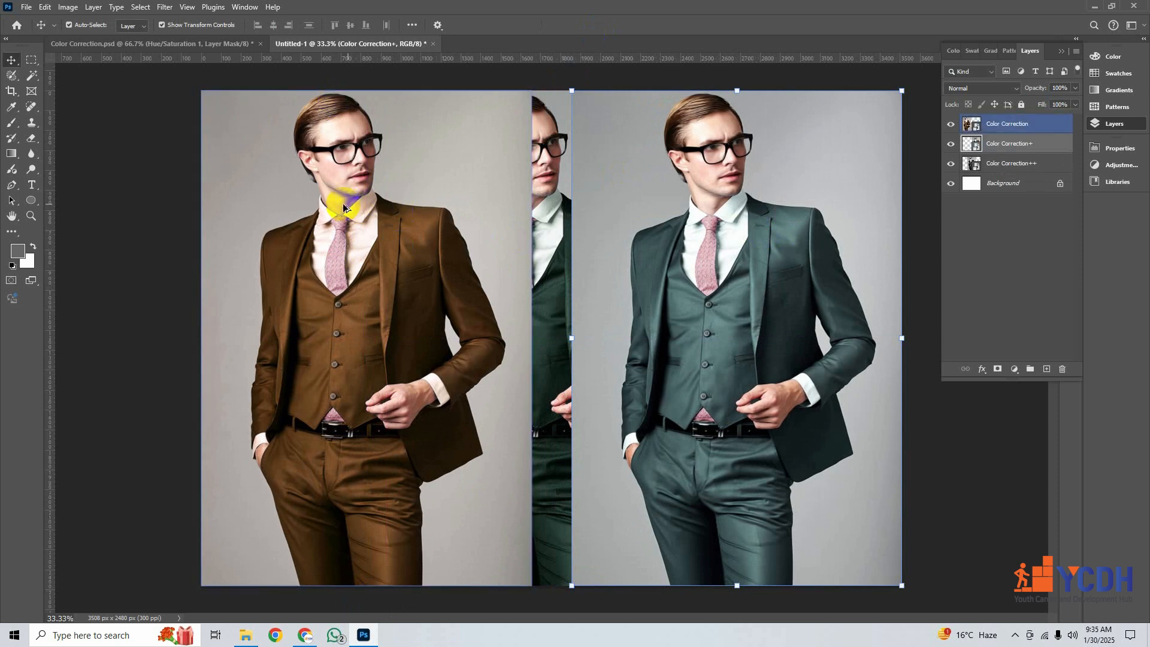
Widen the canvas to about 6542 px with the Crop tool, adding blank space beyond the right edge.
key(ctrl+minus)
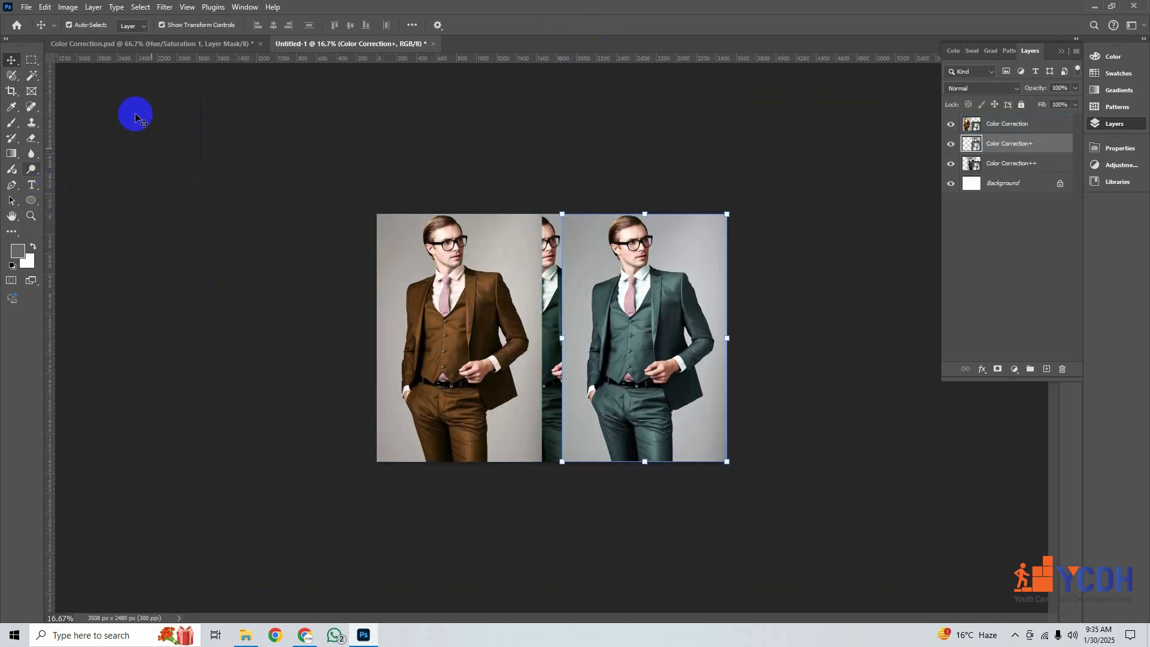
click(12, 94)
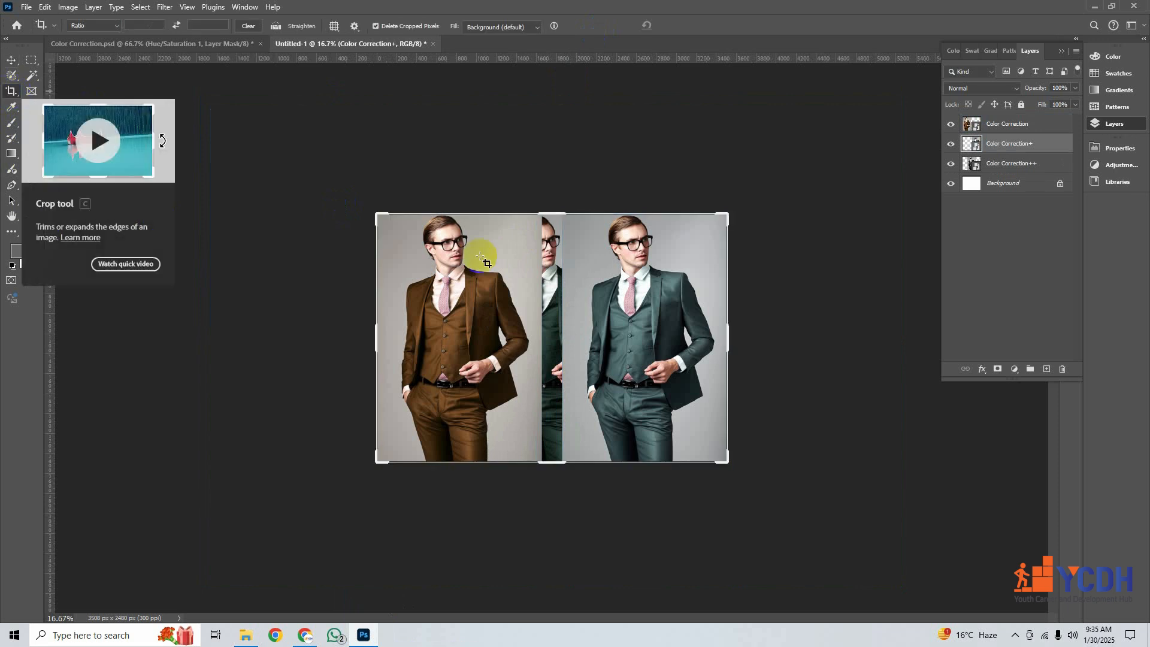
drag(729, 334, 880, 333)
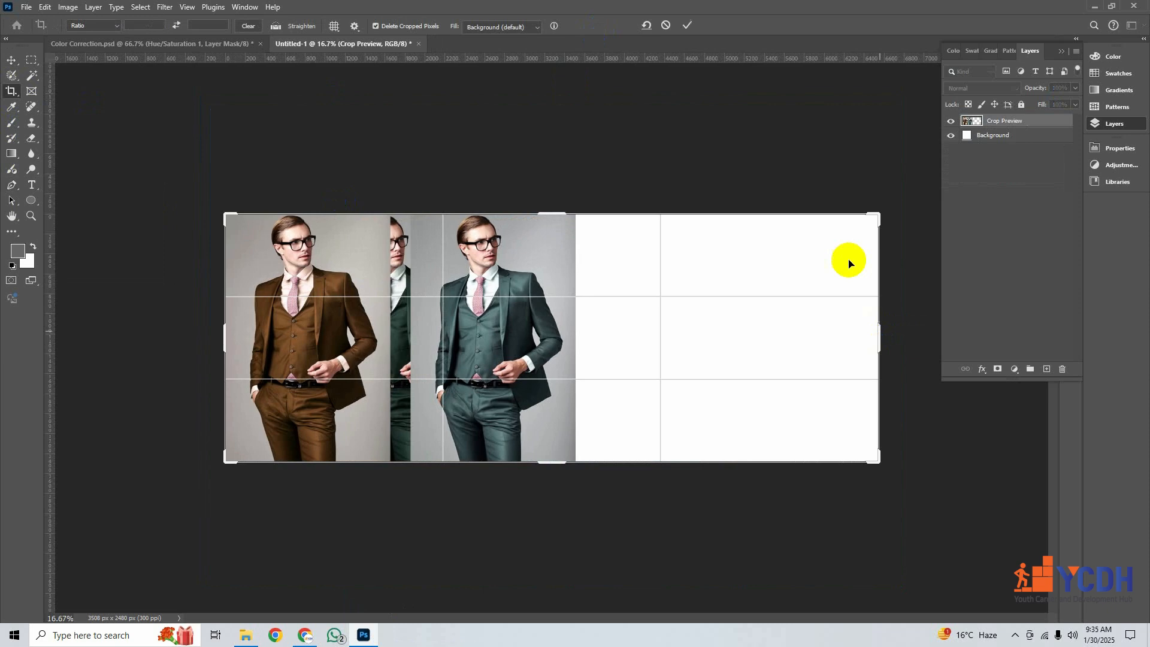
click(687, 25)
Line up the brown, dark green and lighter green images side by side against the canvas's right edge.
click(12, 60)
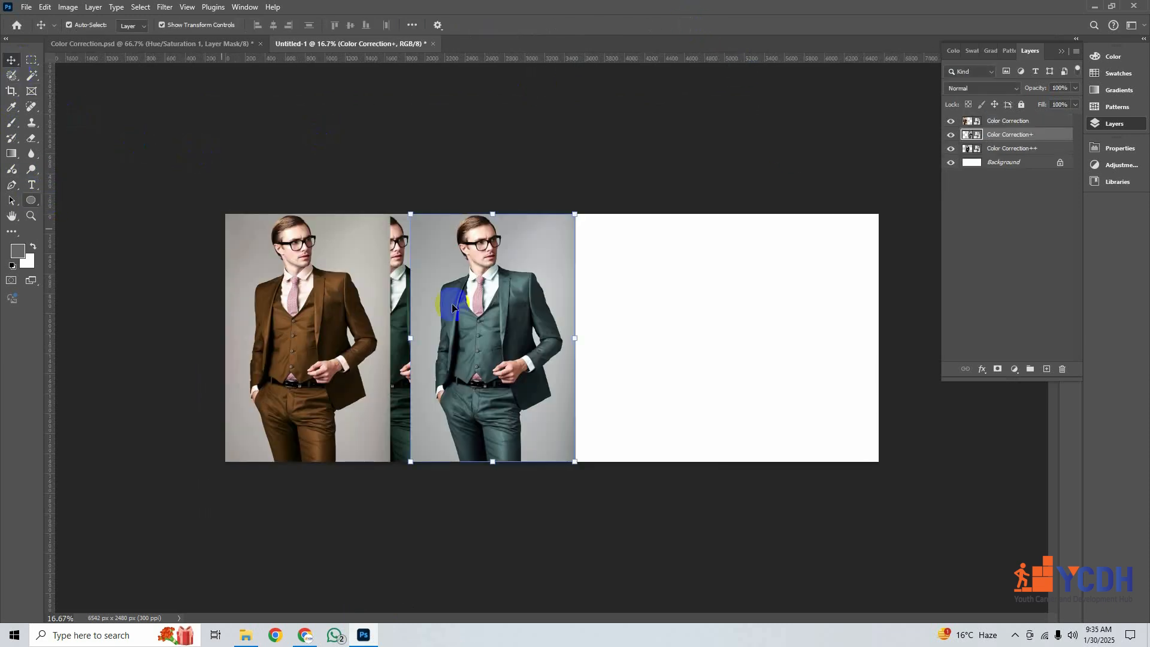
drag(511, 298, 796, 300)
drag(472, 289, 704, 298)
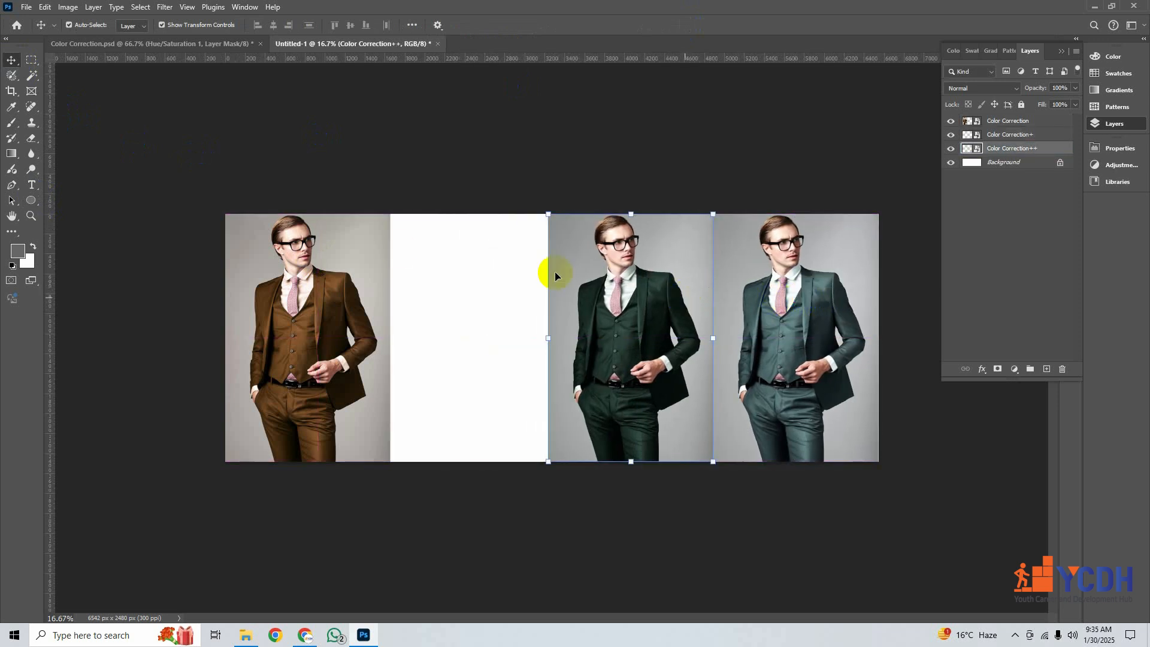
drag(390, 306, 495, 308)
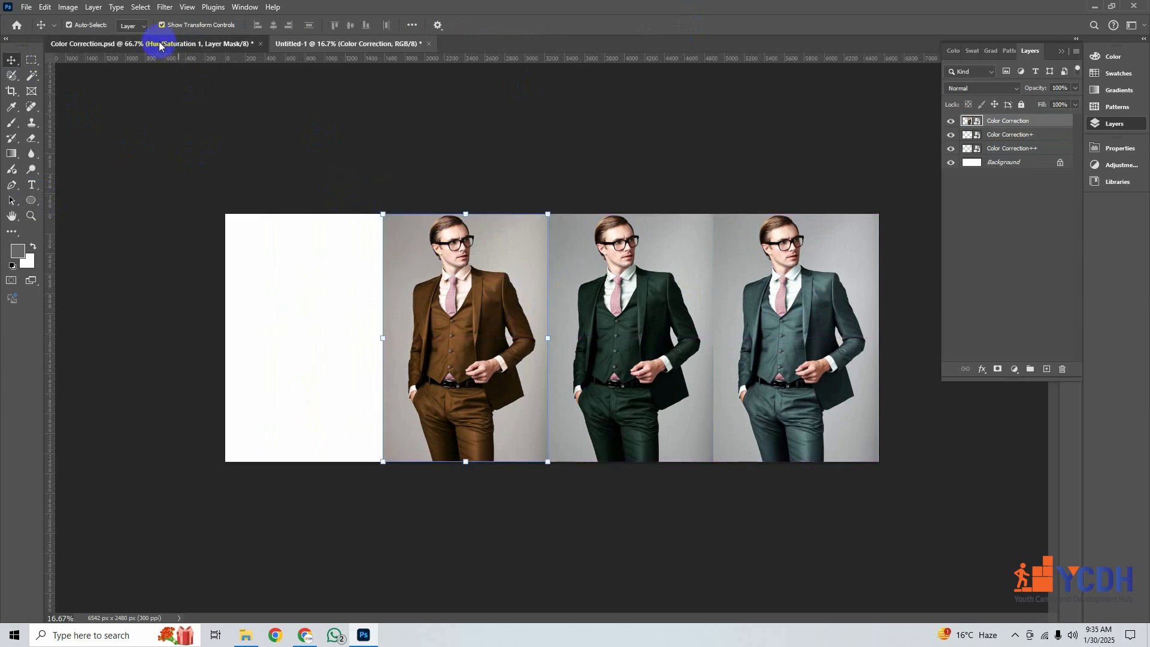
Hide the Hue/Saturation layer in Color Correction.psd, unlock its Background, and copy the blue-suit photo into the Untitled-1 document.
click(159, 45)
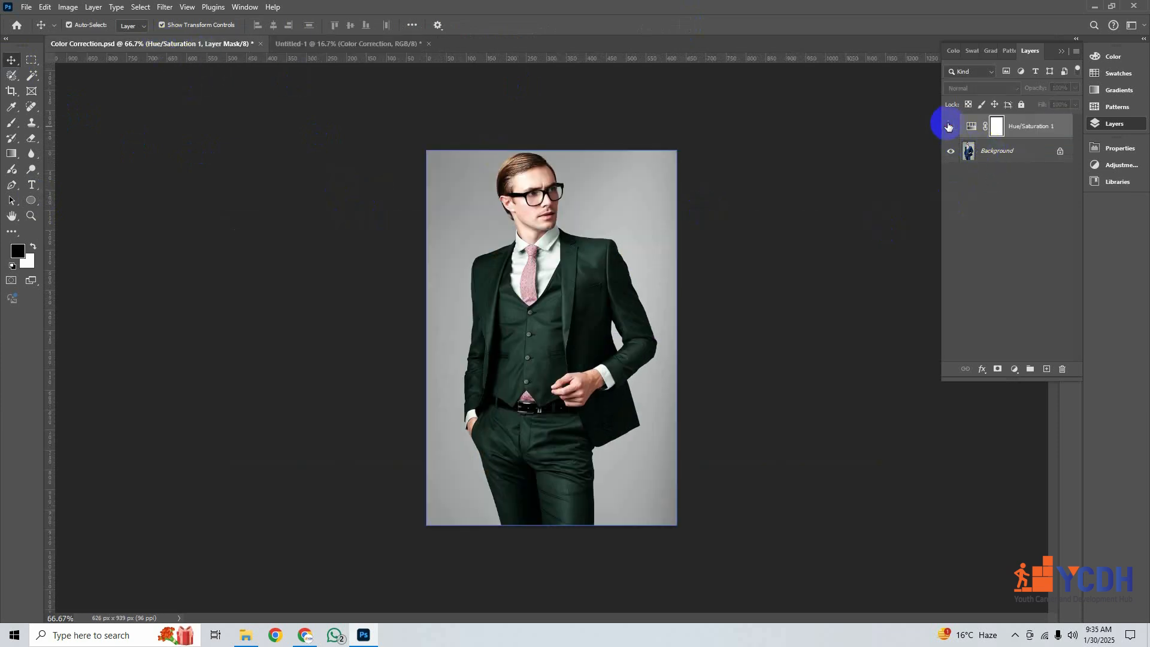
click(947, 126)
drag(617, 210, 794, 245)
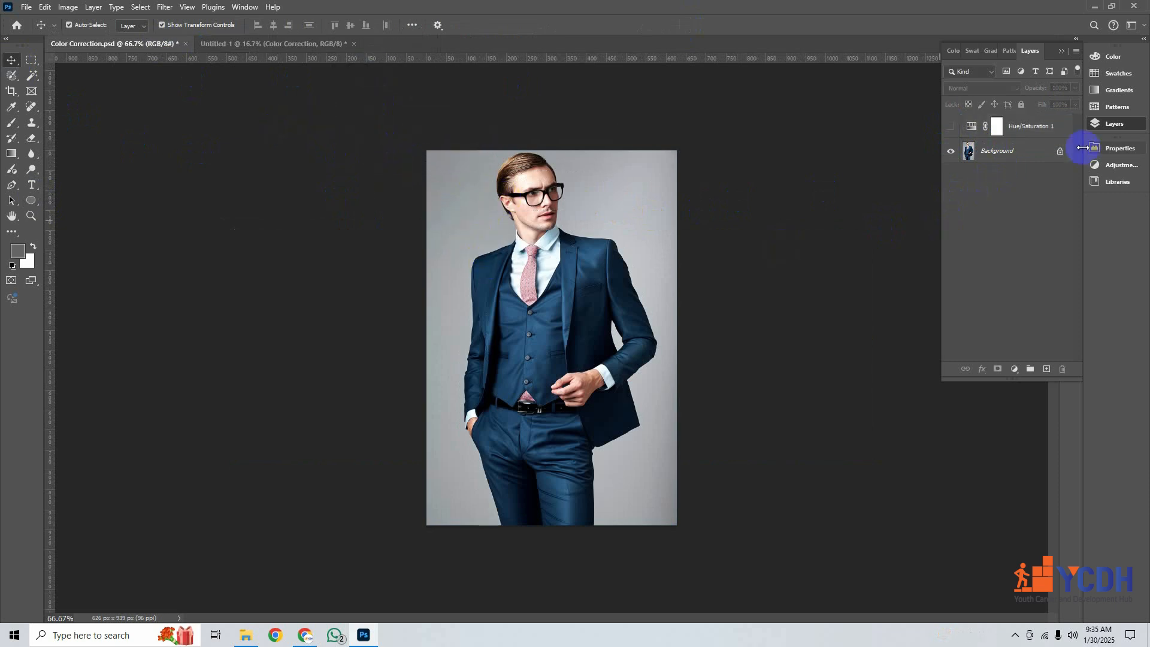
click(1060, 152)
drag(598, 296, 247, 230)
Scale the blue-suit photo to about 265% so it fills the blank space at the canvas's left end.
drag(286, 305, 384, 466)
key(ctrl+z)
drag(289, 311, 380, 472)
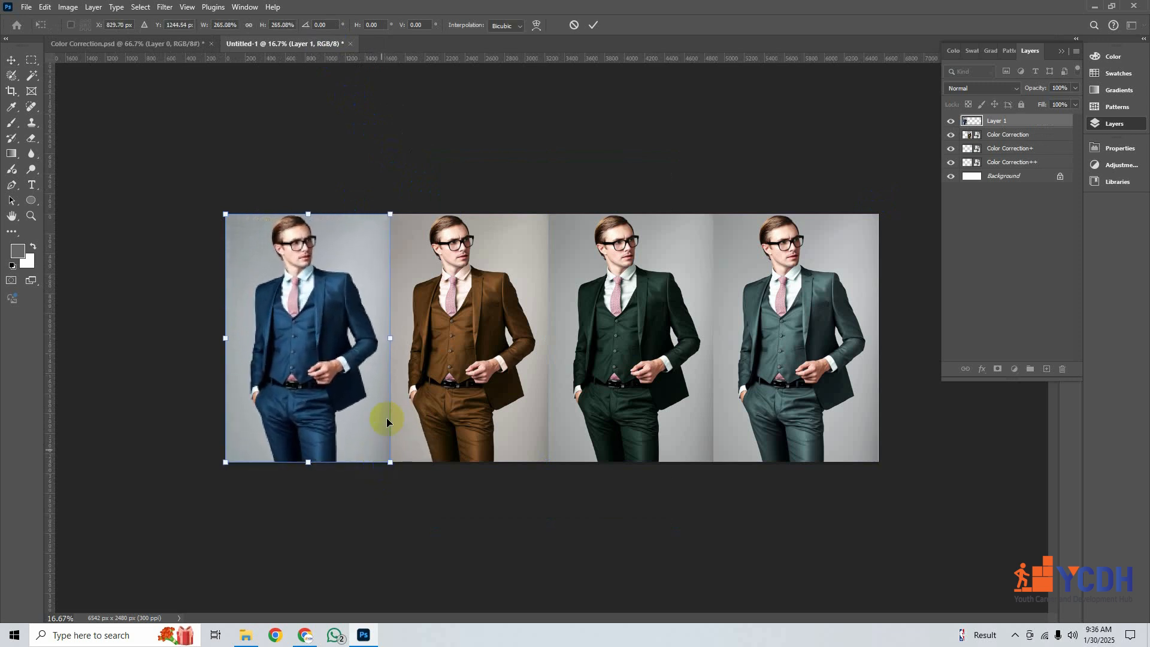
click(592, 26)
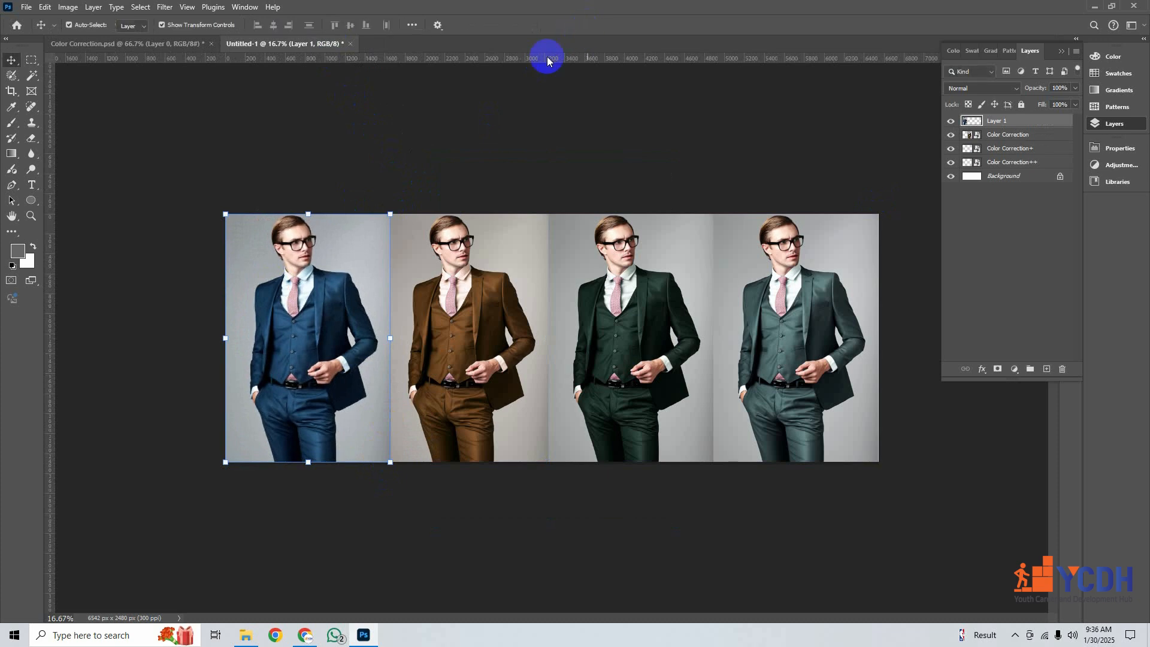
Extend the canvas to about 6700 px wide and shift the blue-suit photo left so it sits flush beside the brown one.
click(13, 91)
mouse_move(222, 333)
mouse_down()
mouse_move(205, 328)
mouse_move(217, 333)
mouse_up()
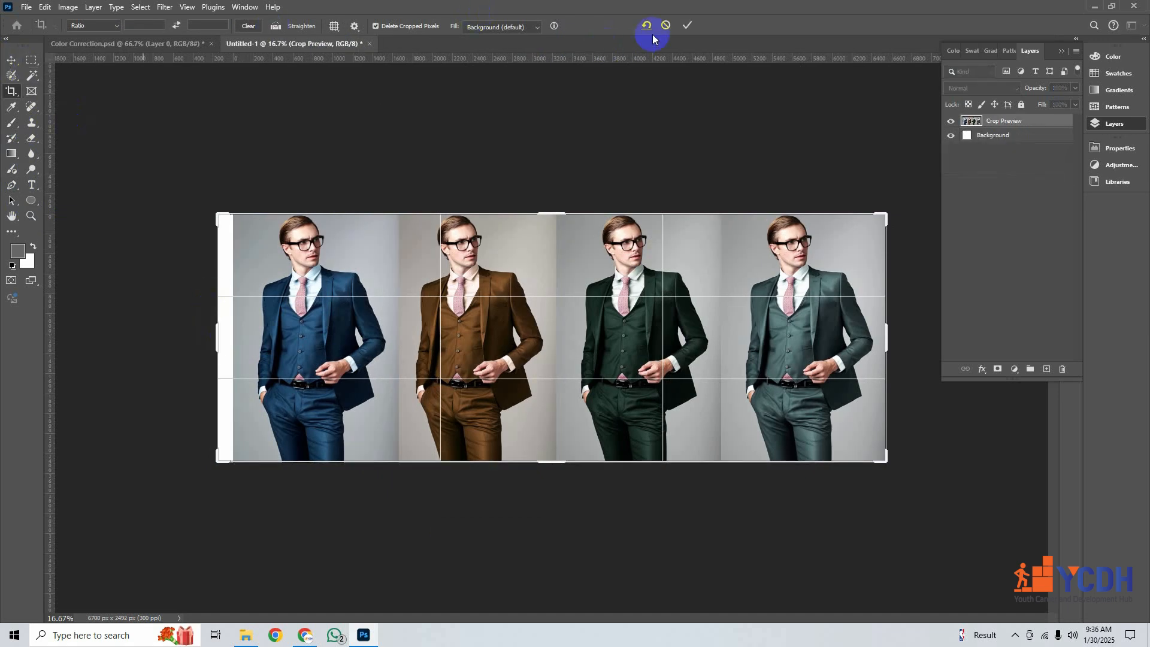
click(688, 25)
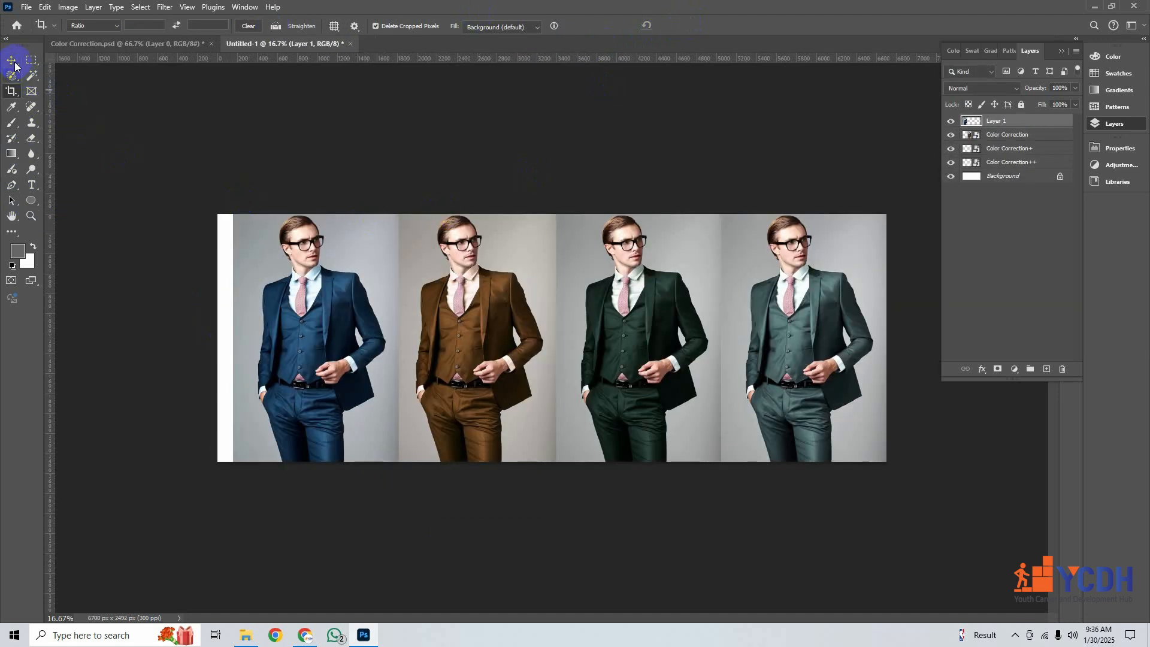
click(12, 59)
drag(347, 294, 325, 295)
Crop the blank white strip off the canvas's left edge so the canvas is 6618 × 2480 px.
click(13, 94)
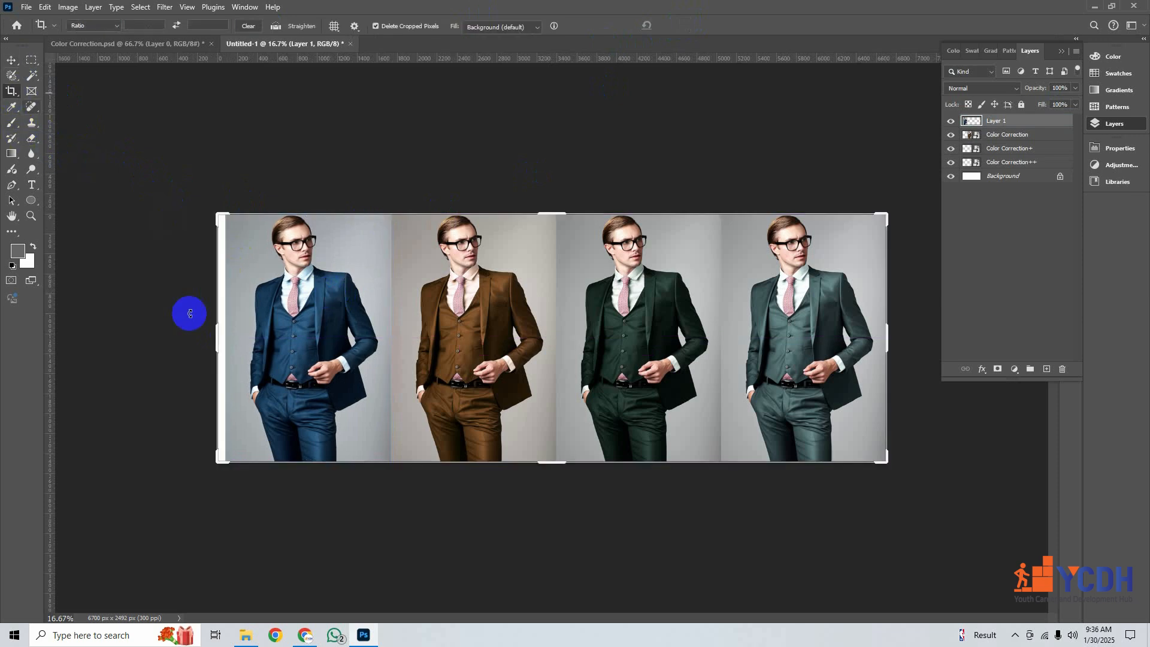
drag(211, 334, 218, 340)
key(ctrl+plus)
key(ctrl+plus)
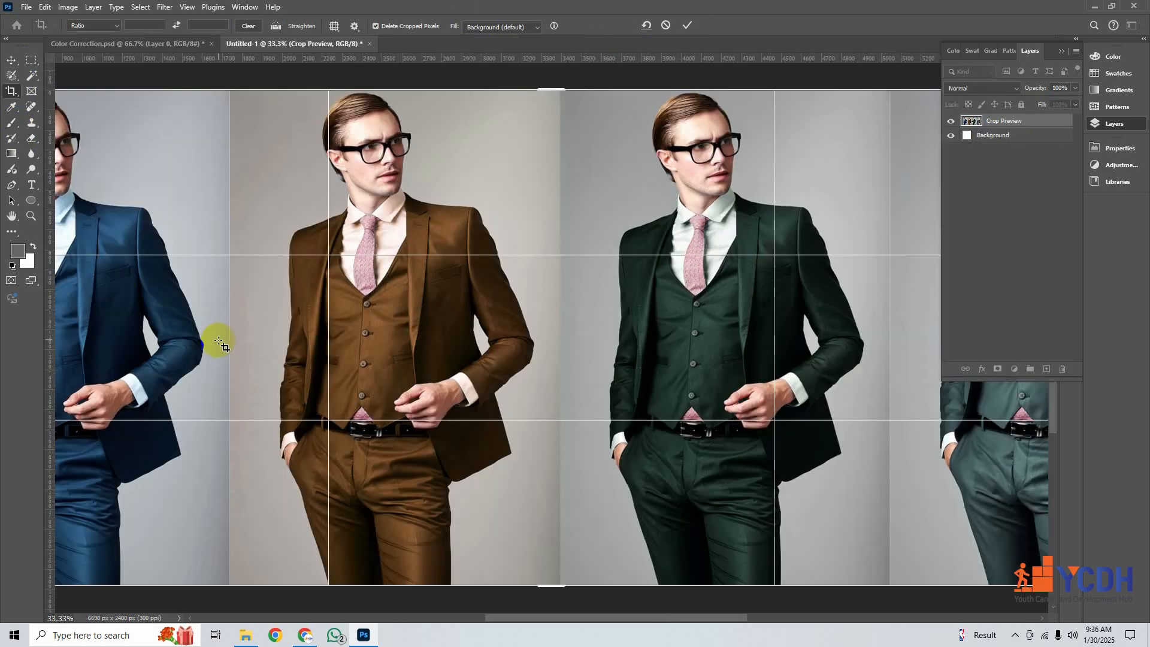
drag(264, 341, 649, 344)
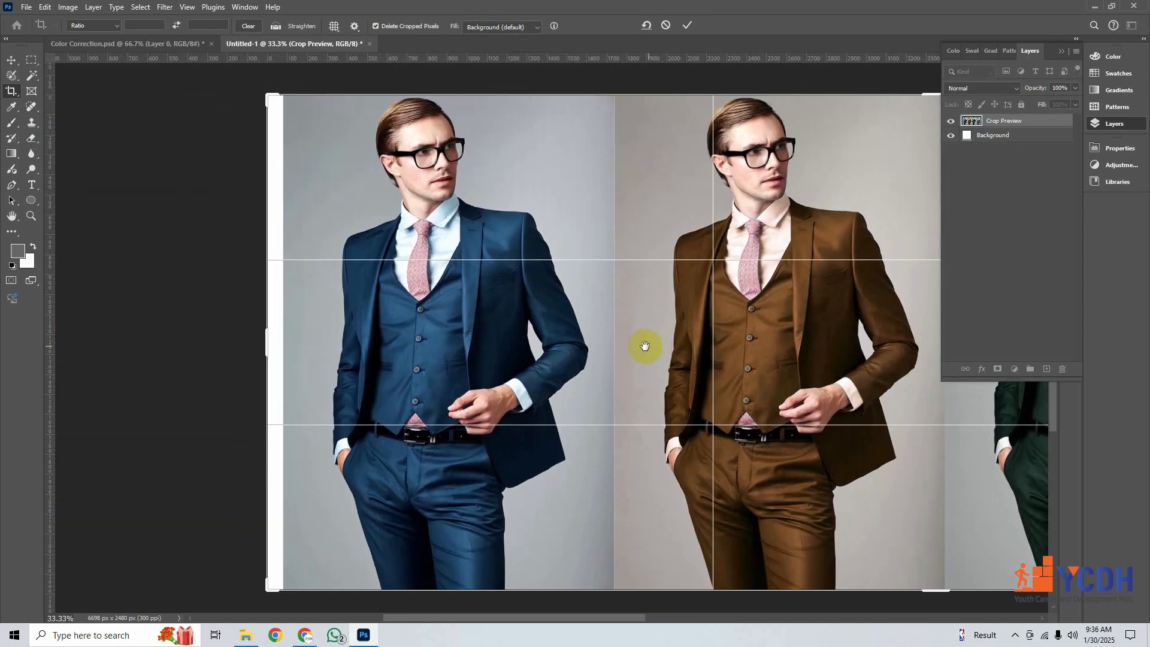
drag(265, 340, 274, 340)
click(686, 26)
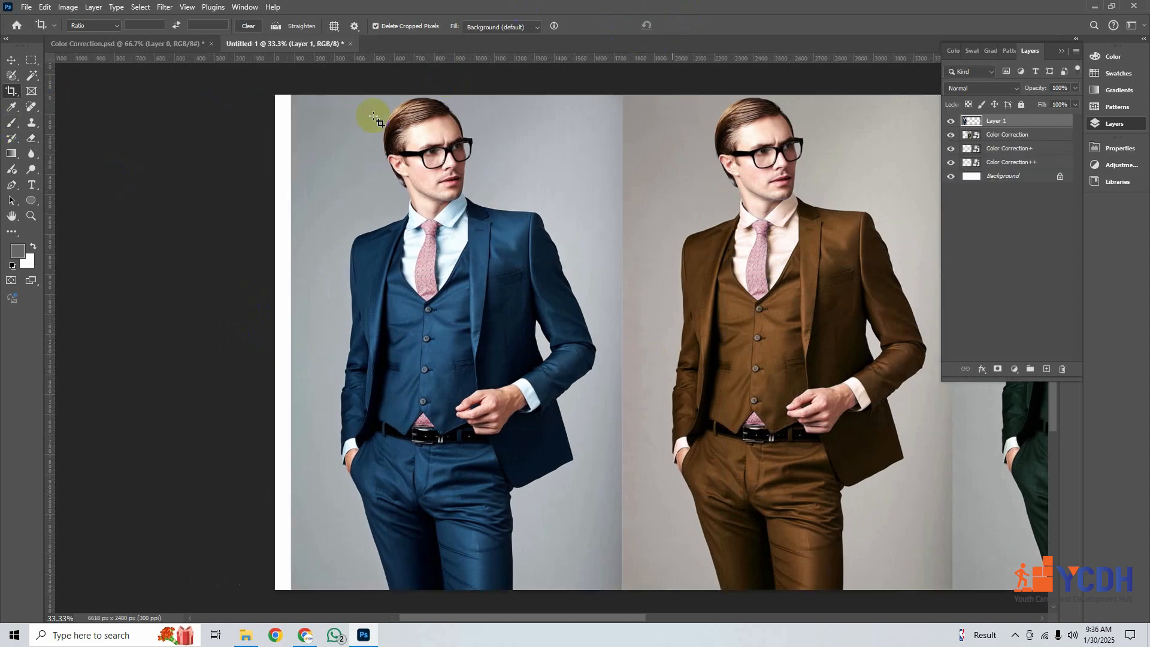
click(11, 60)
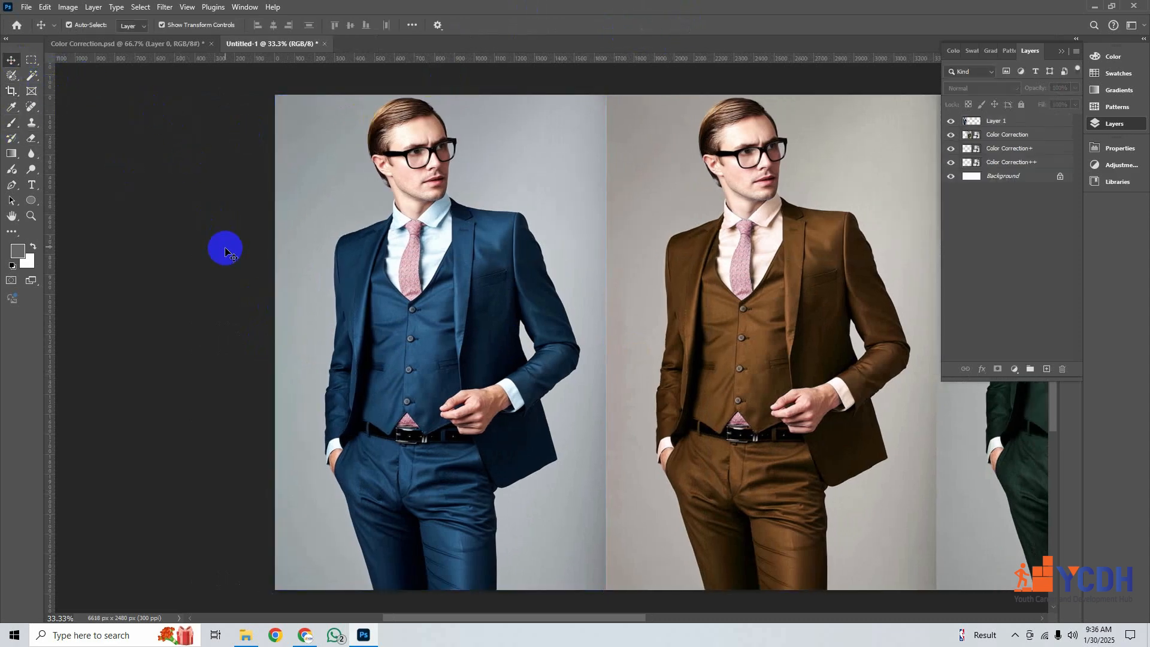
key(ctrl+minus)
key(ctrl+minus)
click(542, 146)
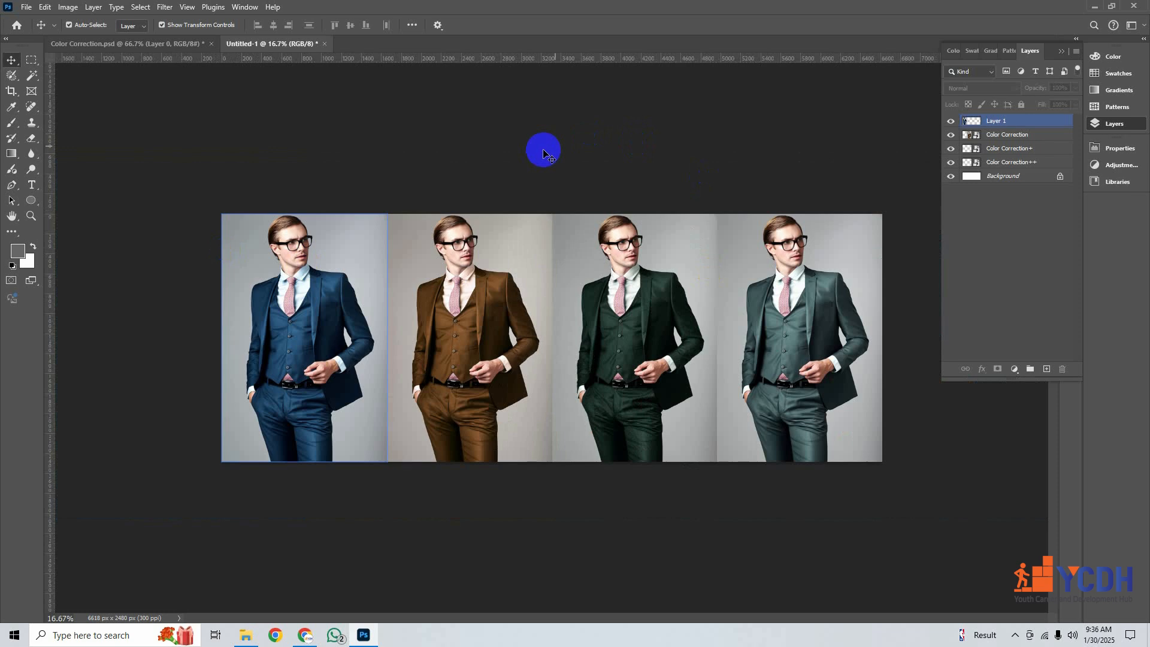
click(533, 288)
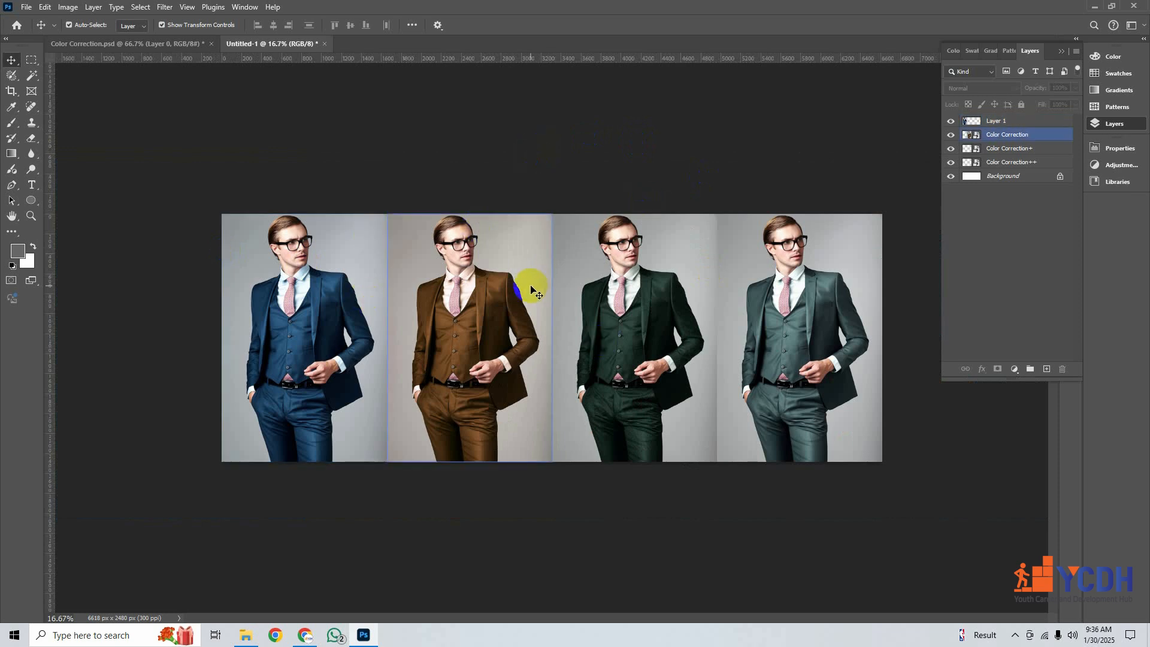
click(536, 200)
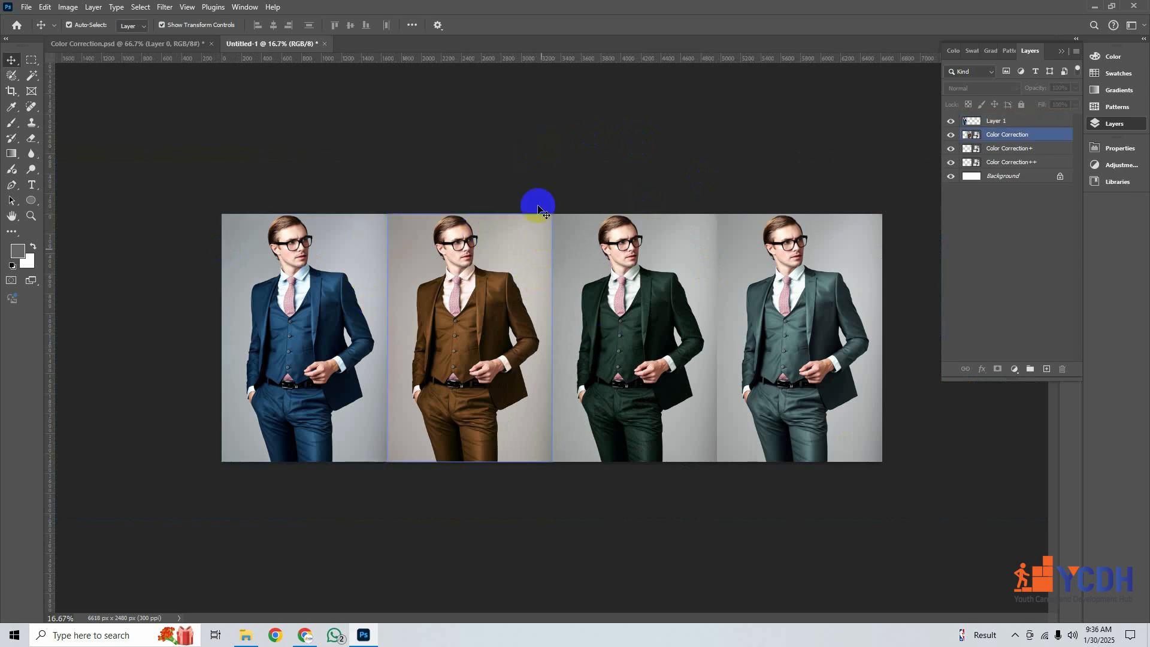
click(24, 7)
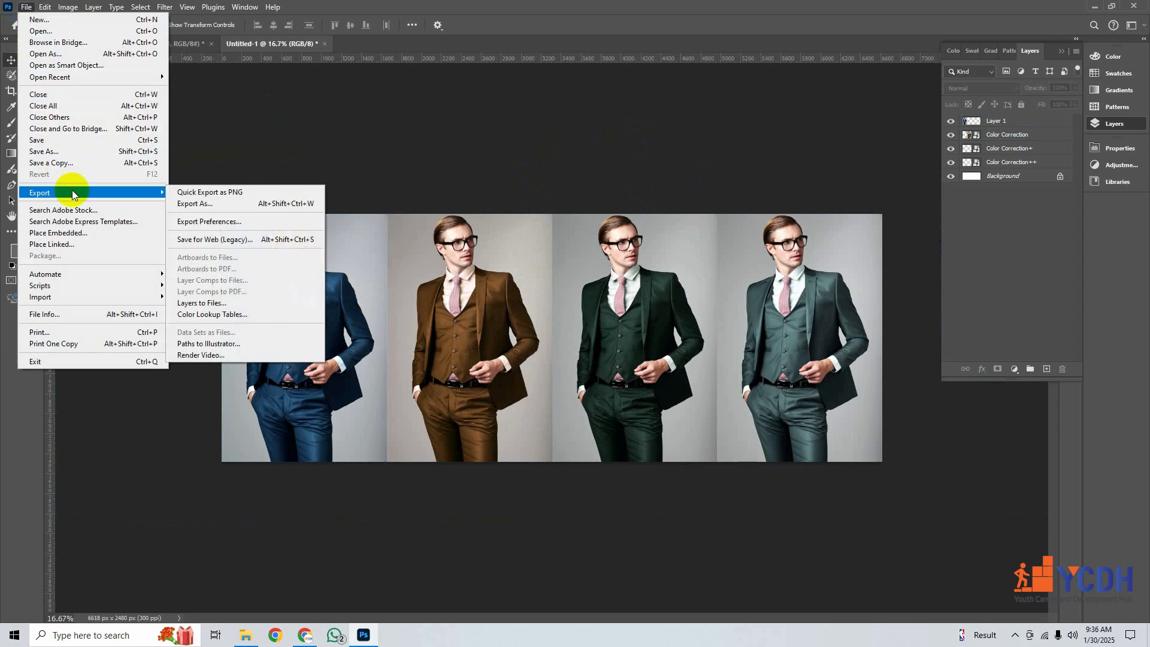
click(66, 152)
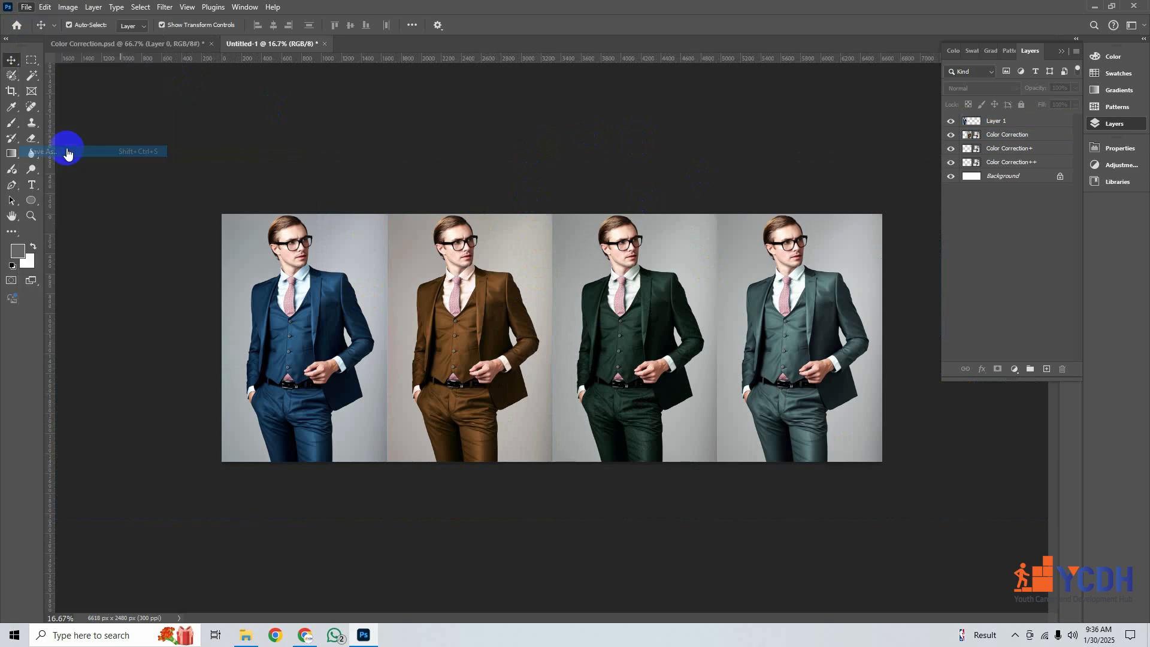
click(548, 337)
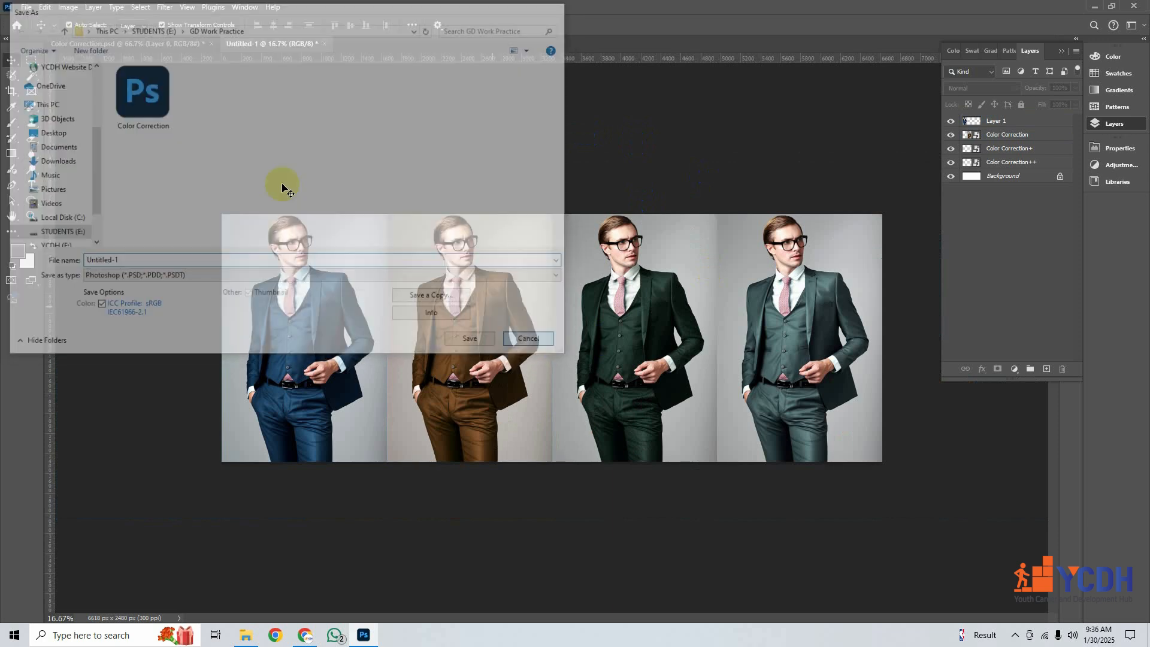
Export the four-image comparison as a JPG named Color Correction Presentation in the GD Work Practice folder.
click(26, 6)
mouse_move(84, 193)
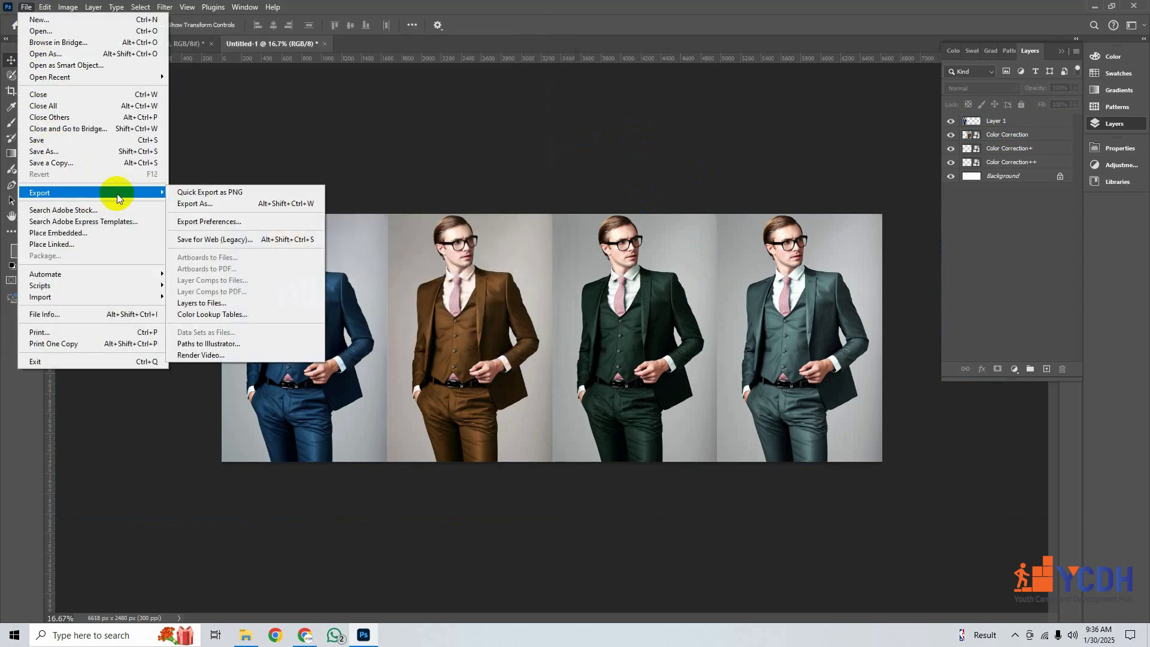
click(198, 207)
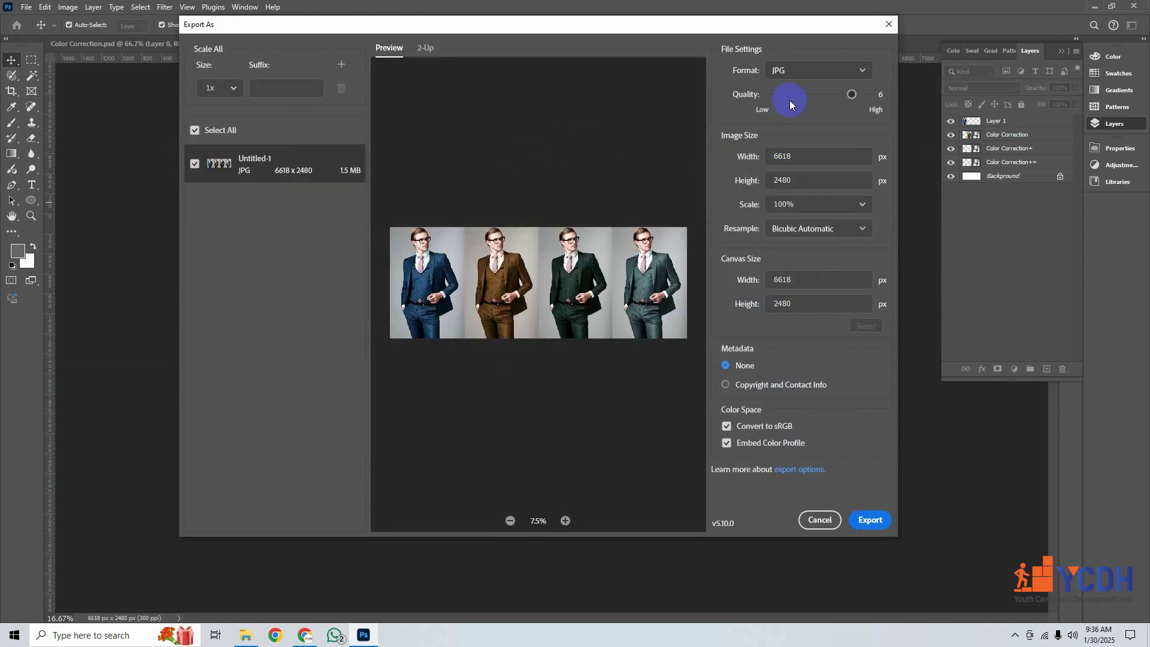
click(865, 522)
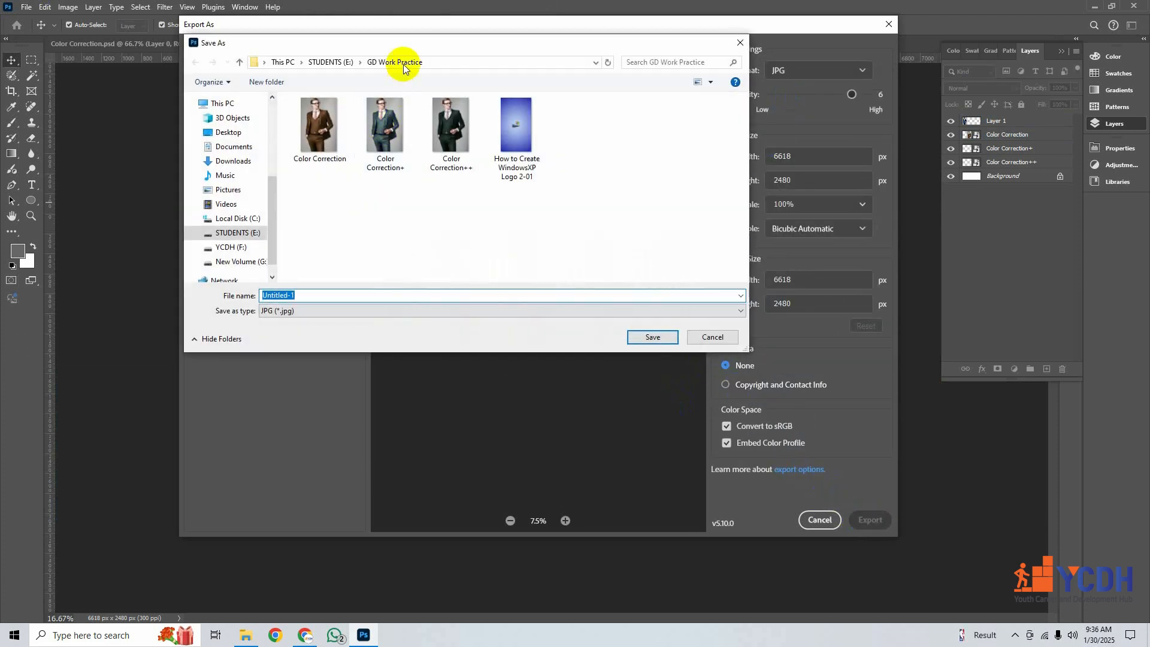
click(339, 155)
double_click(346, 295)
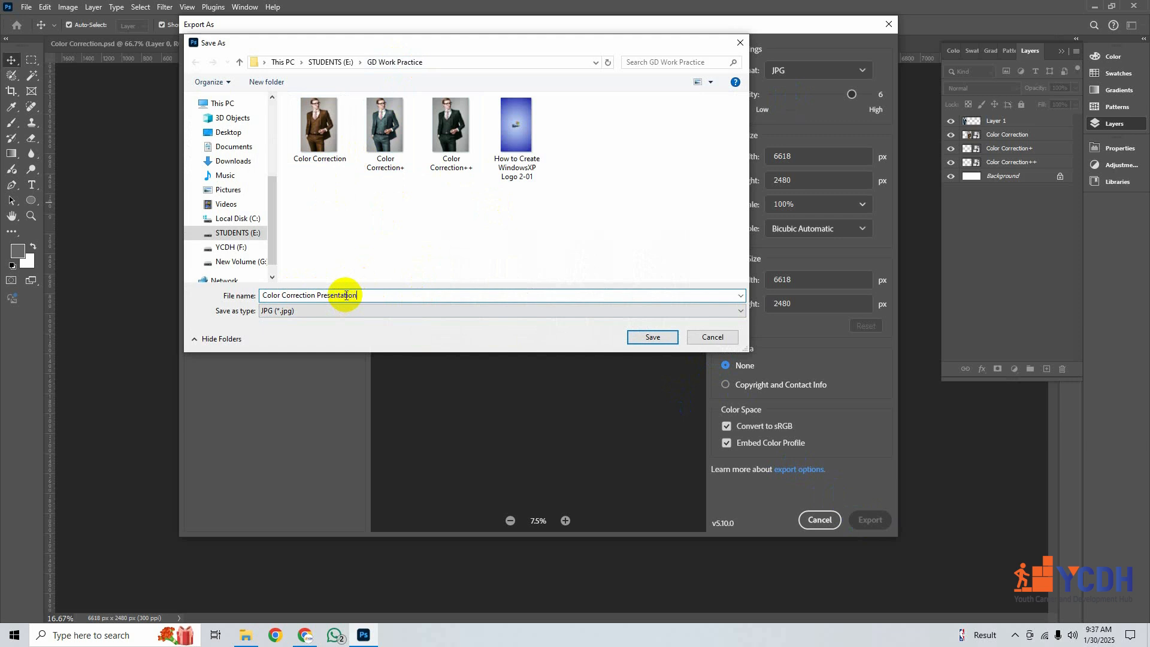
click(648, 337)
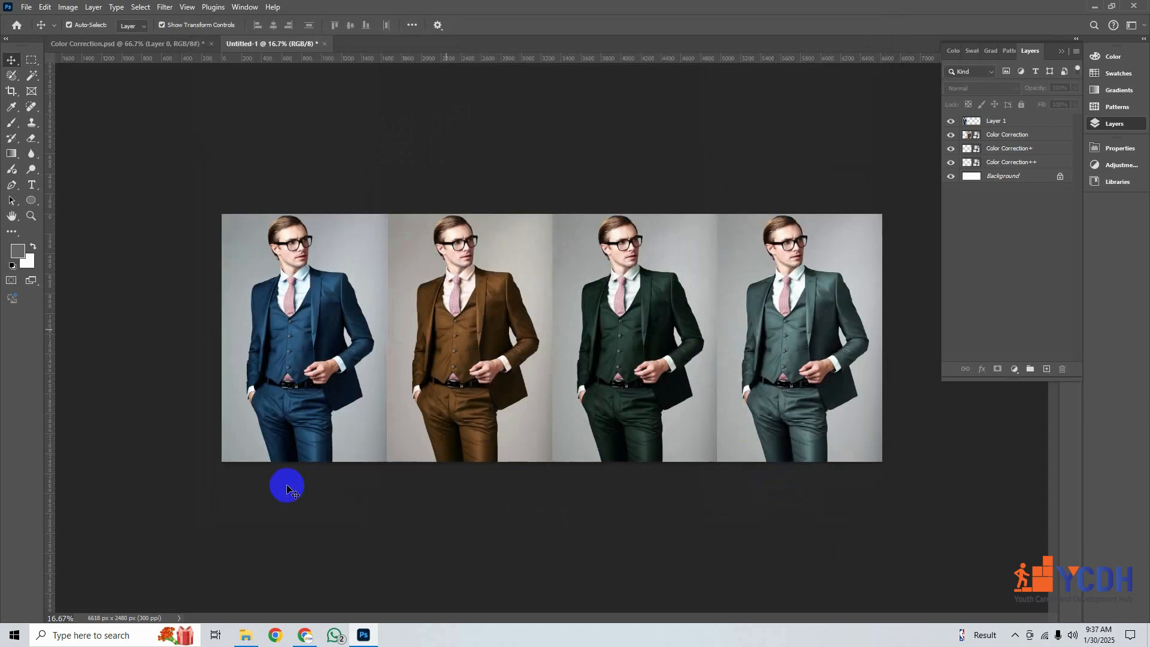
Switch to File Explorer and open Color Correction Presentation.jpg in a maximized viewer to examine the four suit versions.
click(245, 635)
double_click(134, 101)
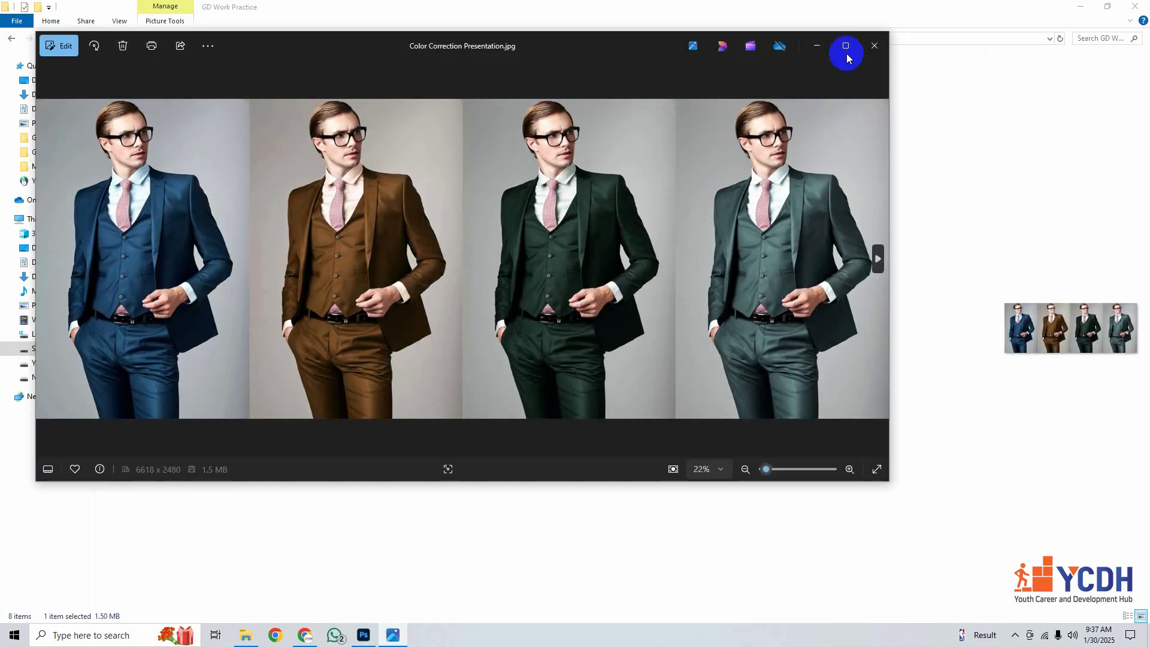
click(848, 58)
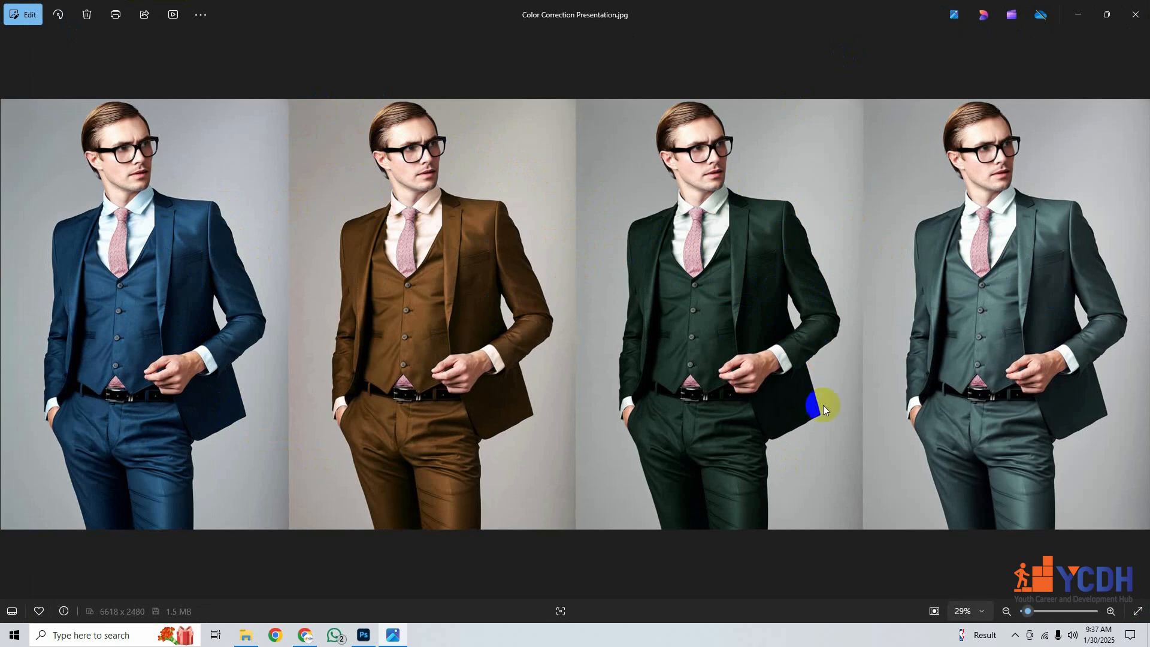
click(1015, 635)
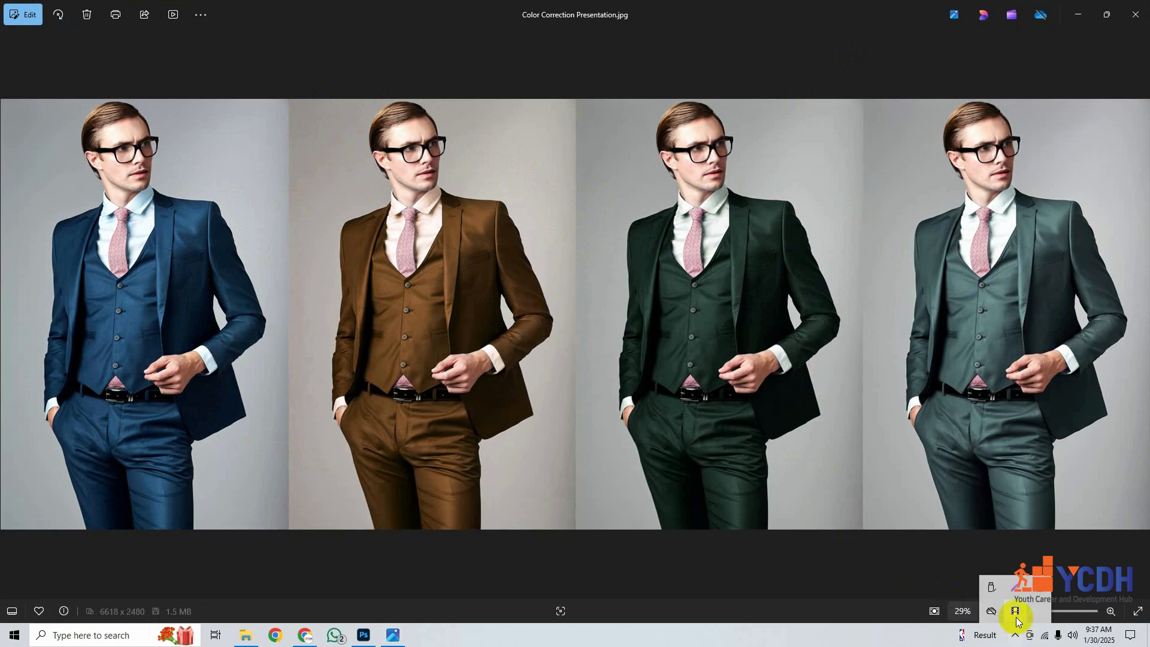